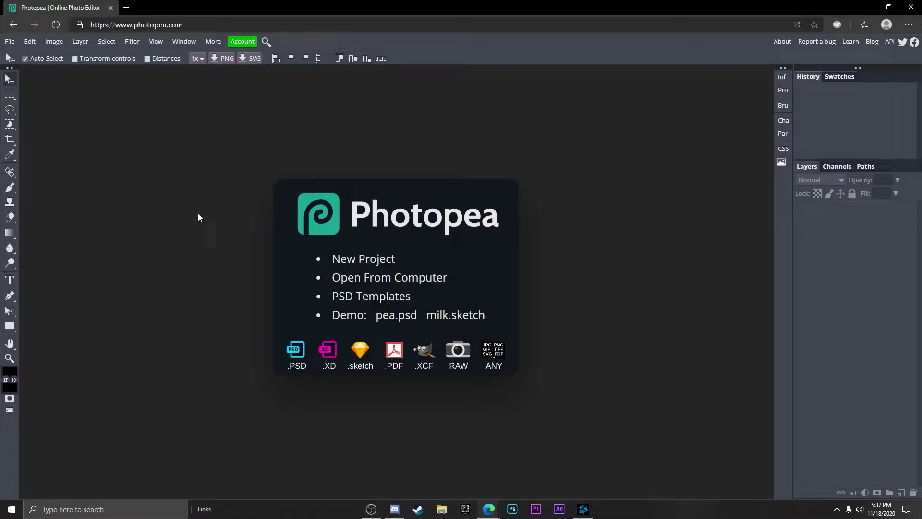
Step: Create a new project 800 px wide and 800 px high with a white background
left_click(374, 263)
key("Tab")
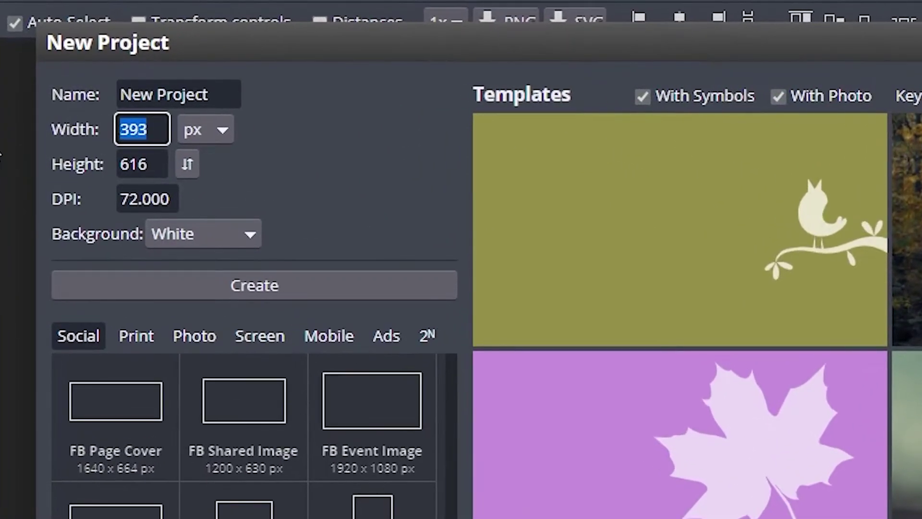
type("800")
key("Tab")
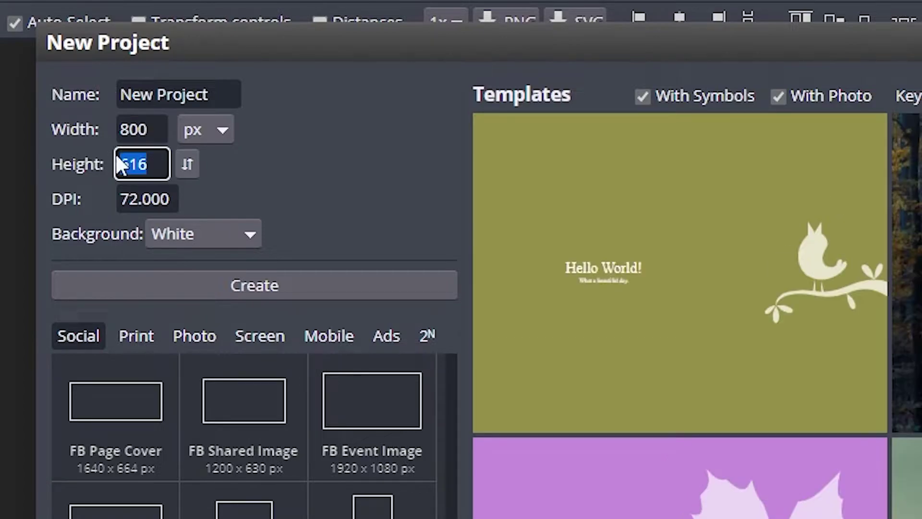
type("00")
left_click(202, 87)
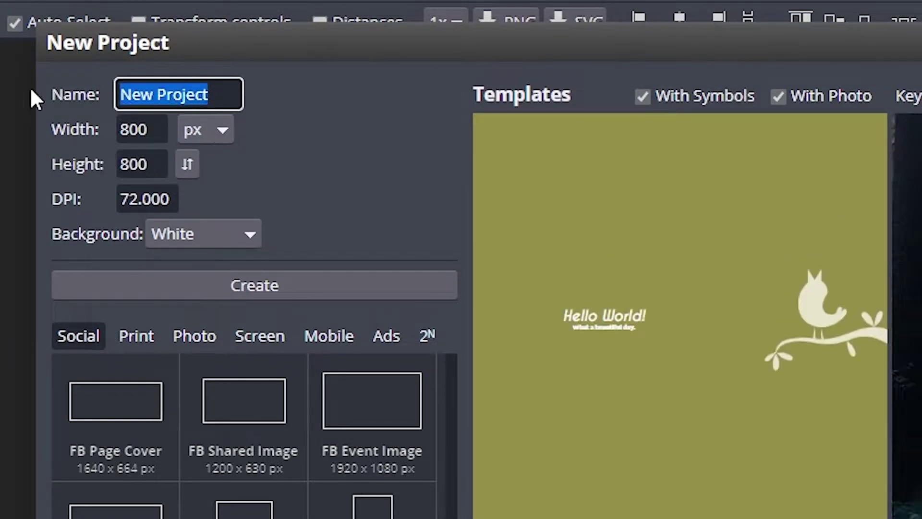
left_click(194, 282)
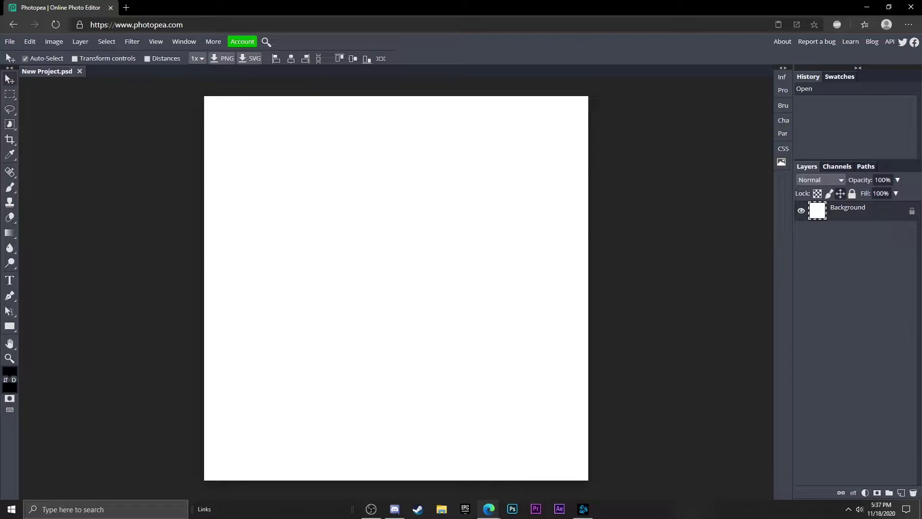
Step: Switch to the Google image results for "fortnite character" and browse them for a suitable character picture
left_click_drag(921, 163, 208, 2)
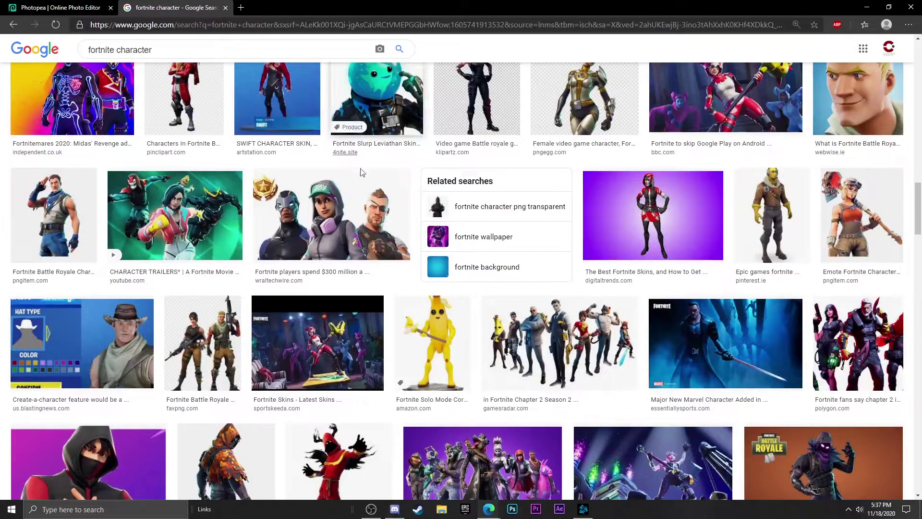
scroll(237, 256, "up", 4)
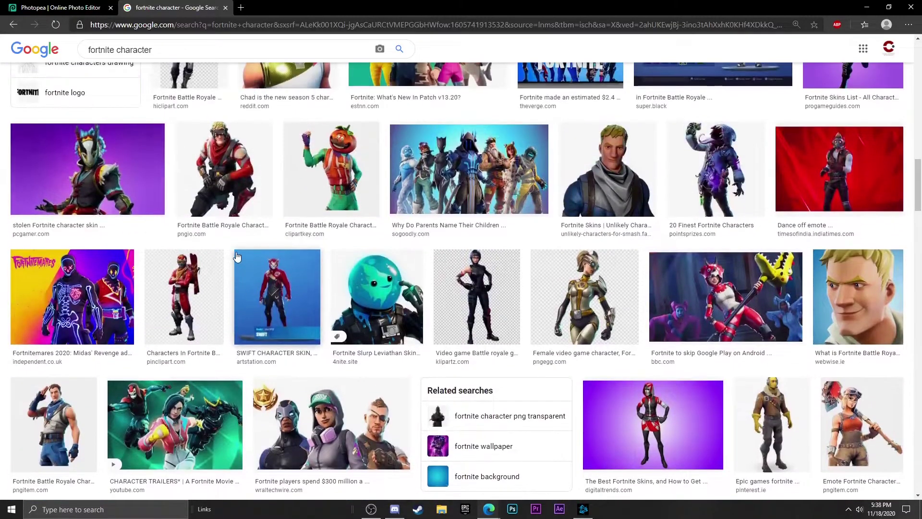
scroll(237, 257, "up", 3)
scroll(240, 259, "down", 7)
scroll(240, 258, "down", 12)
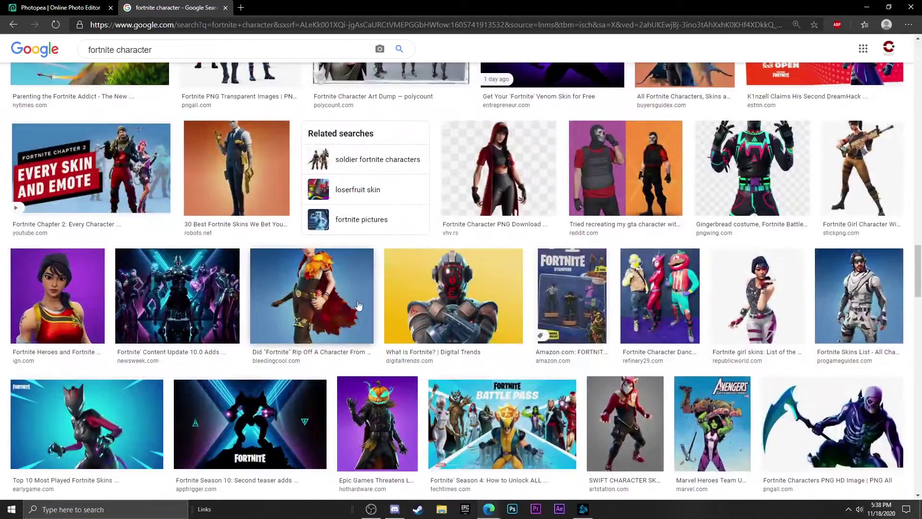
scroll(241, 259, "down", 4)
scroll(567, 326, "down", 6)
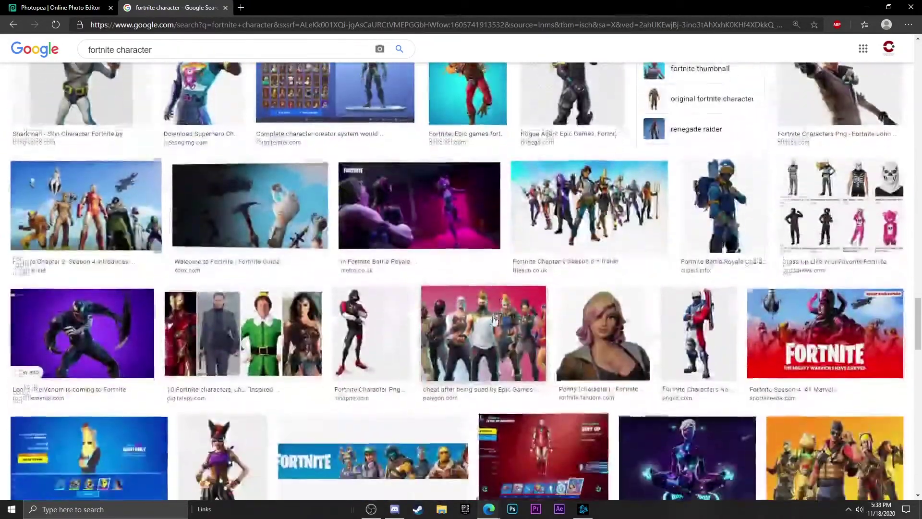
scroll(555, 348, "up", 11)
scroll(554, 348, "up", 13)
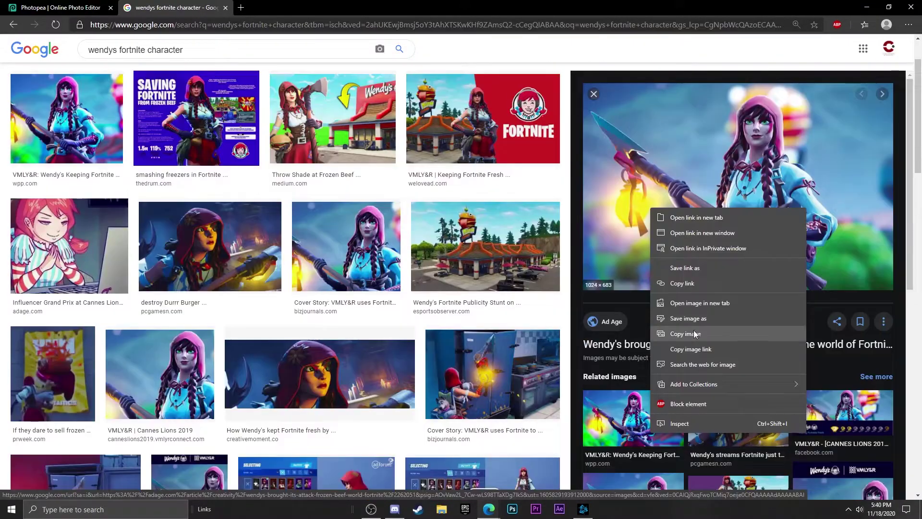
Step: Copy the enlarged image of the hooded Wendy's Fortnite character and paste it into the Photopea project
left_click(695, 334)
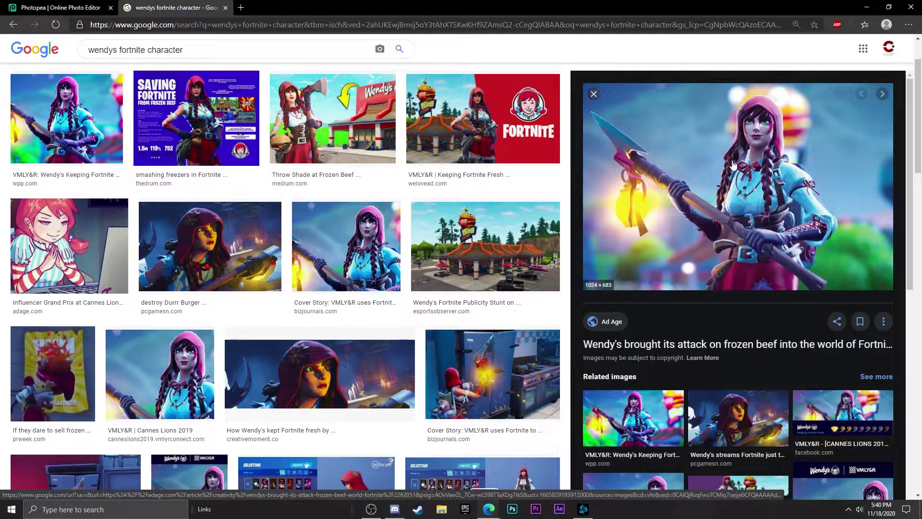
left_click(63, 7)
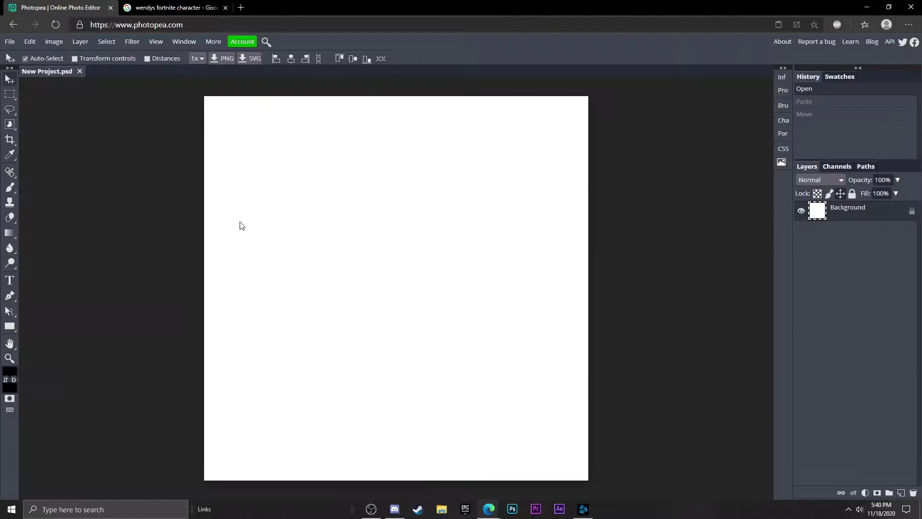
key("ctrl+v")
Step: Free-transform the pasted character image so it fills the whole square canvas with the character near the centre
left_click(30, 41)
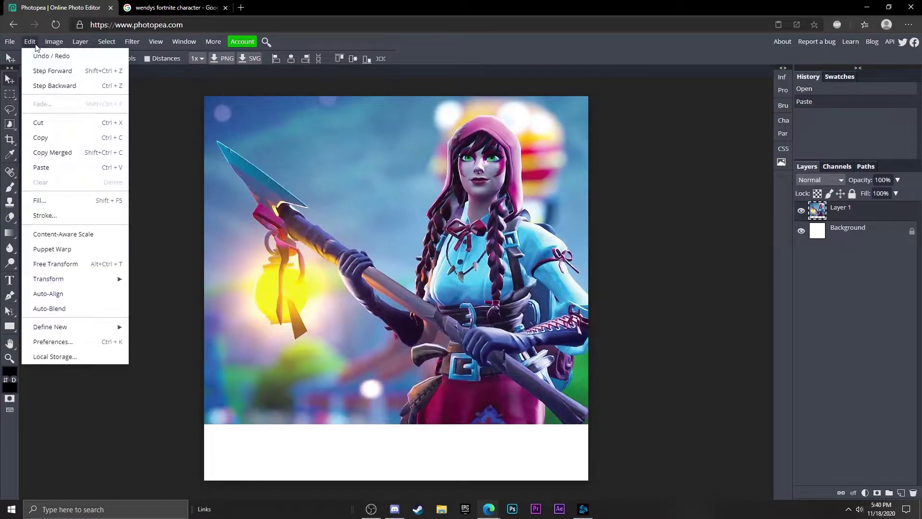
left_click(96, 261)
left_click_drag(326, 255, 436, 359)
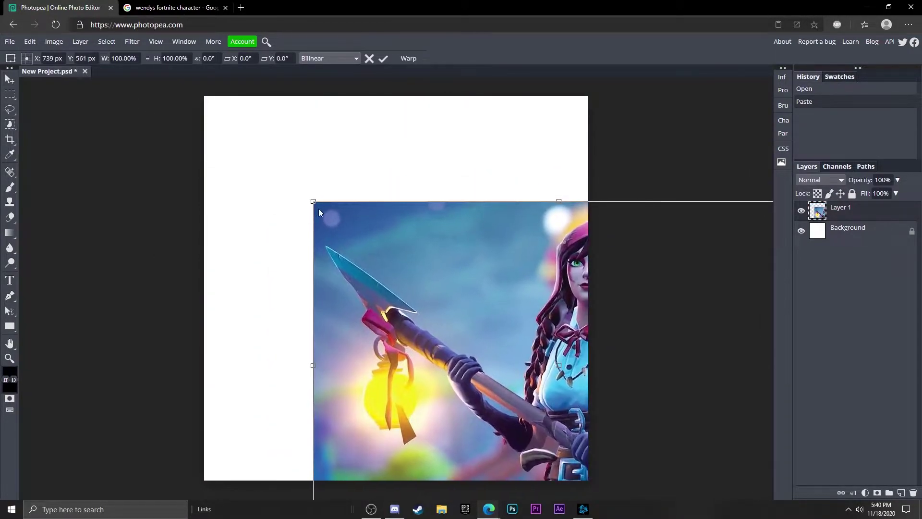
left_click_drag(314, 201, 153, 150)
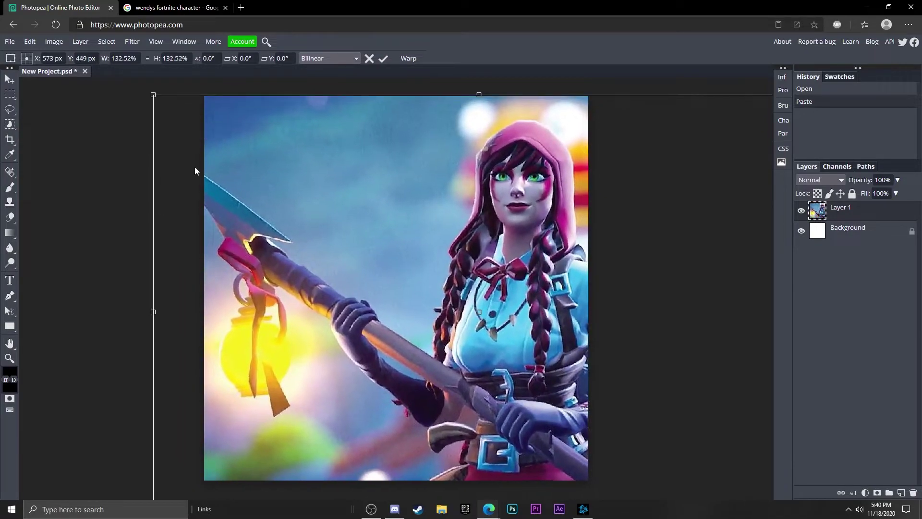
left_click_drag(304, 228, 346, 285)
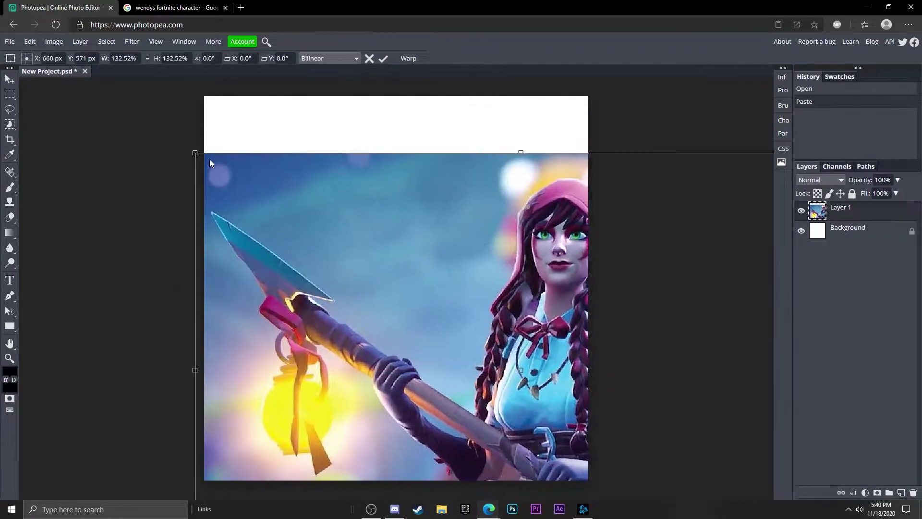
left_click_drag(195, 153, 268, 201)
left_click_drag(337, 262, 181, 154)
left_click_drag(358, 109, 356, 107)
left_click(383, 58)
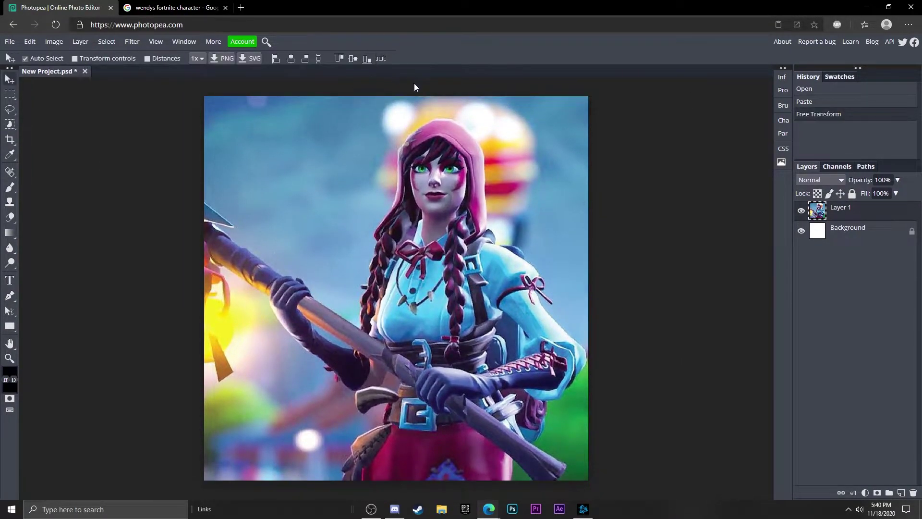
left_click_drag(543, 258, 542, 257)
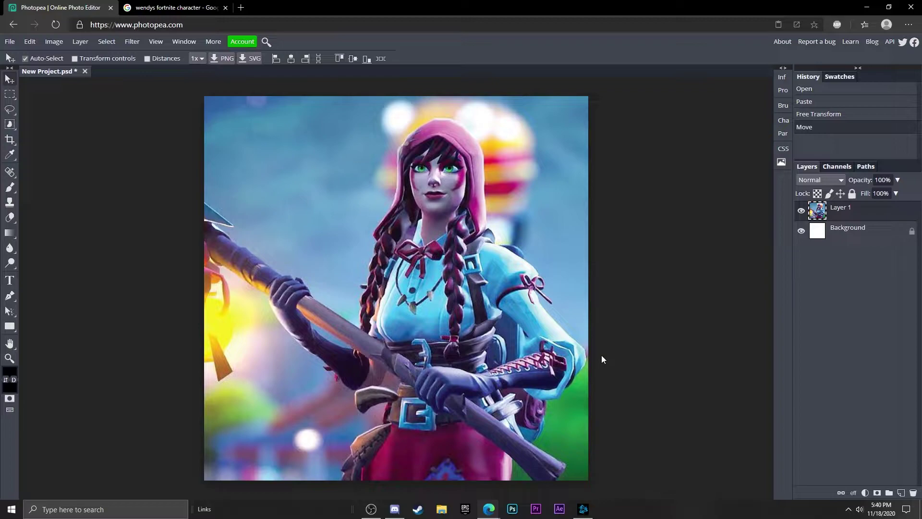
Step: Add the letter "T" as text at 800 px and move it down over the character
left_click(10, 281)
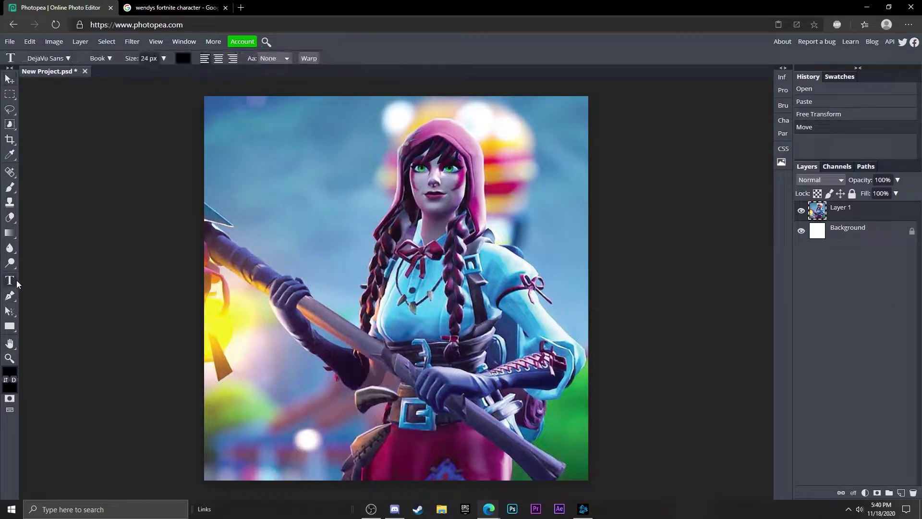
left_click(300, 296)
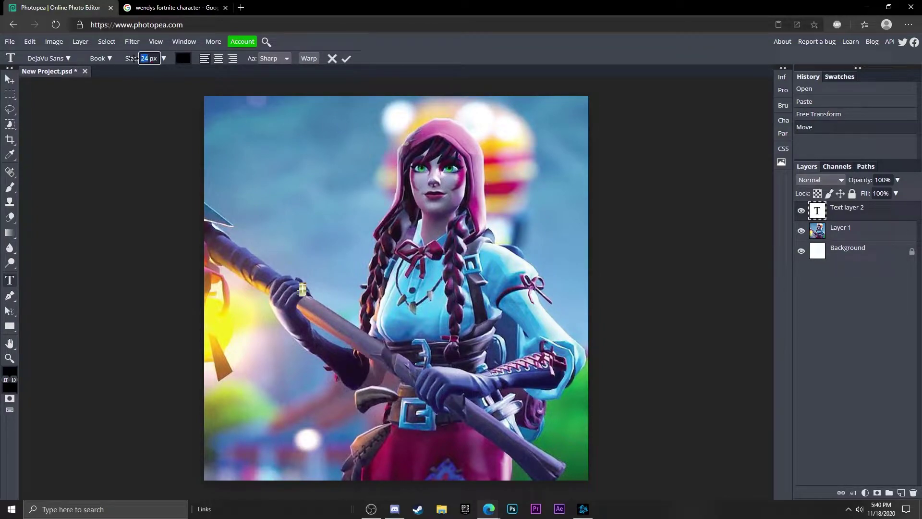
key("Return")
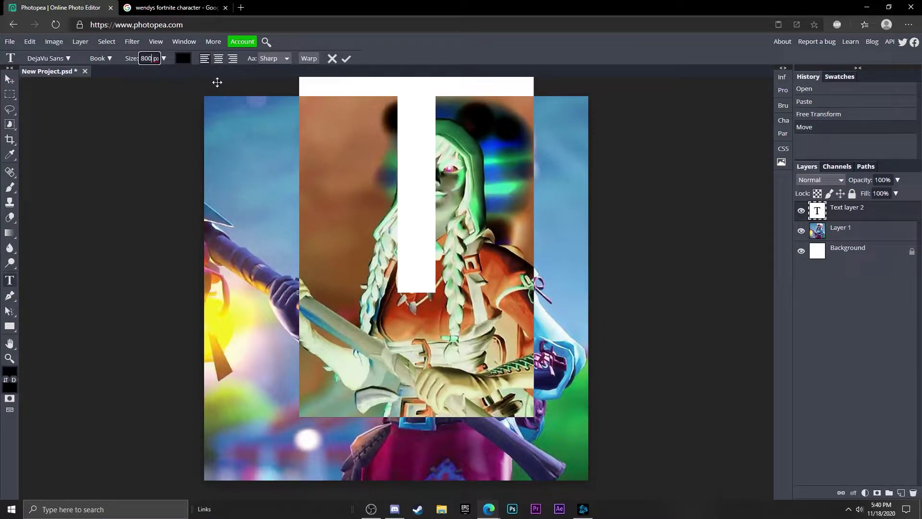
left_click(11, 77)
left_click_drag(404, 136, 402, 266)
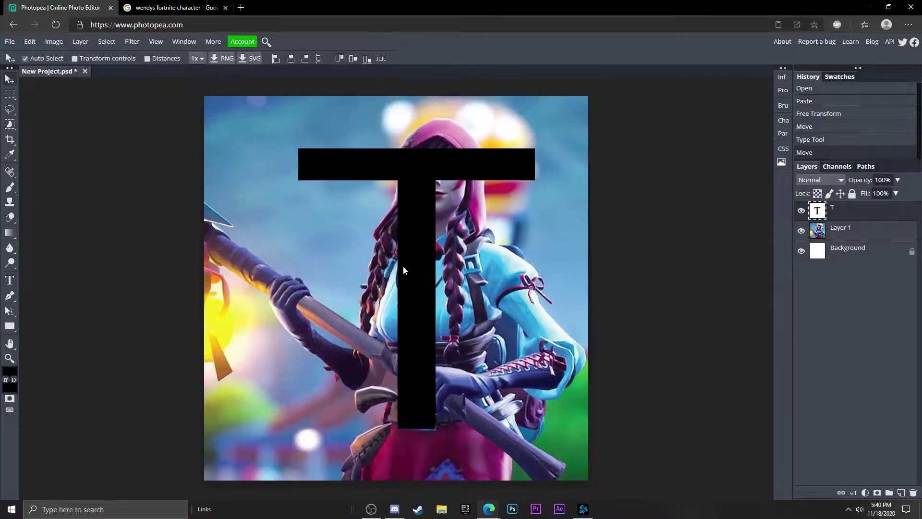
Step: Change the letter T's font to Edo and reposition it slightly higher over the character
double_click(402, 266)
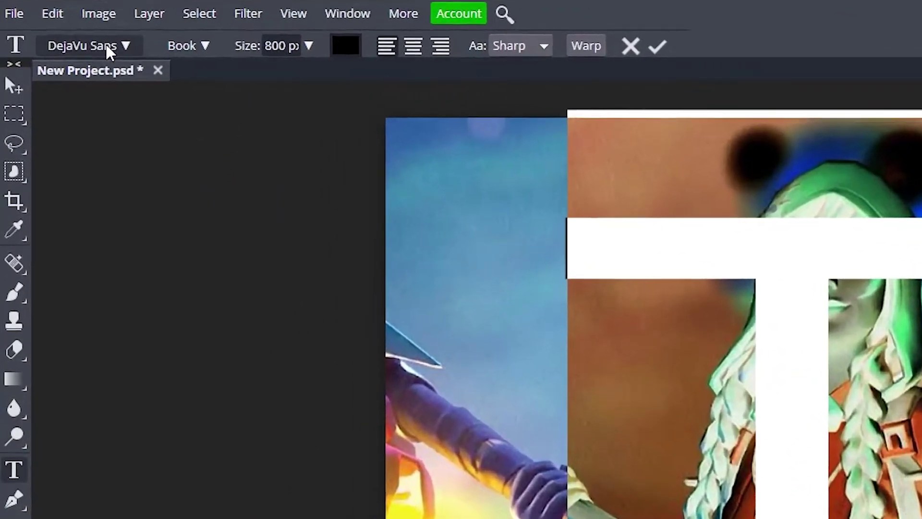
left_click(67, 55)
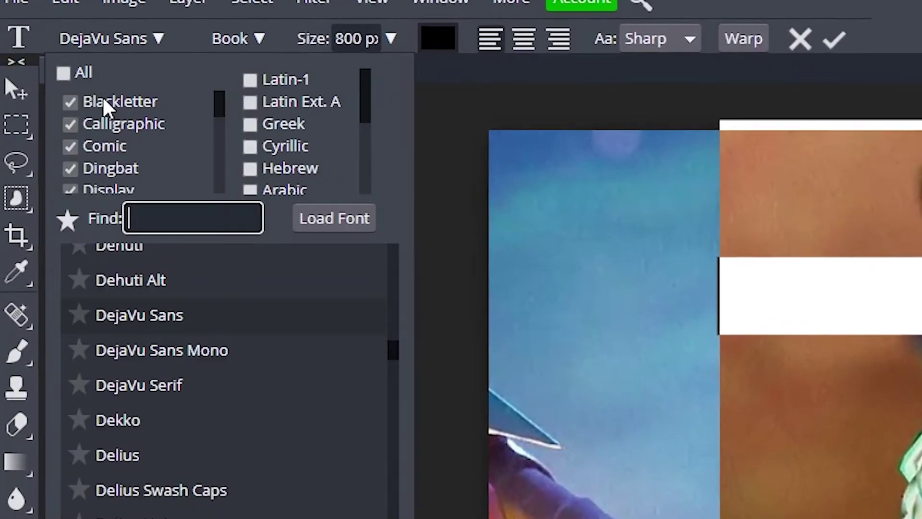
type("edo")
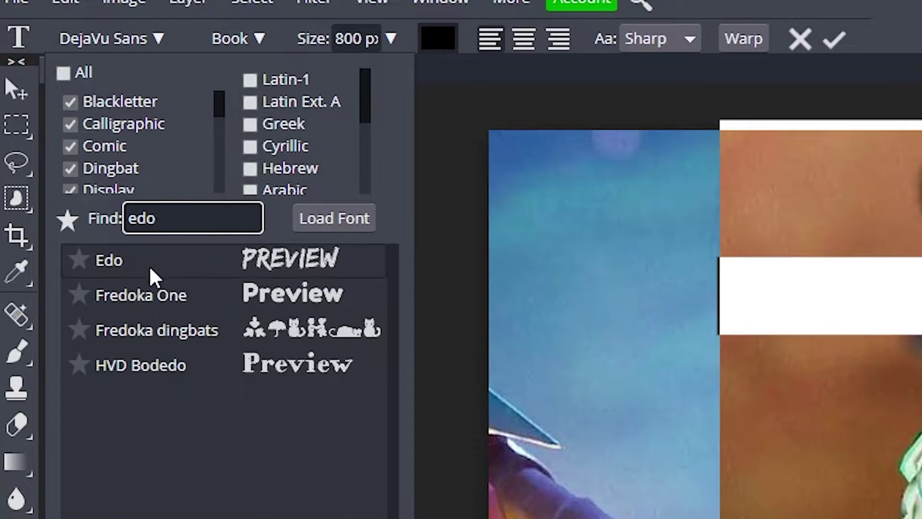
left_click(151, 268)
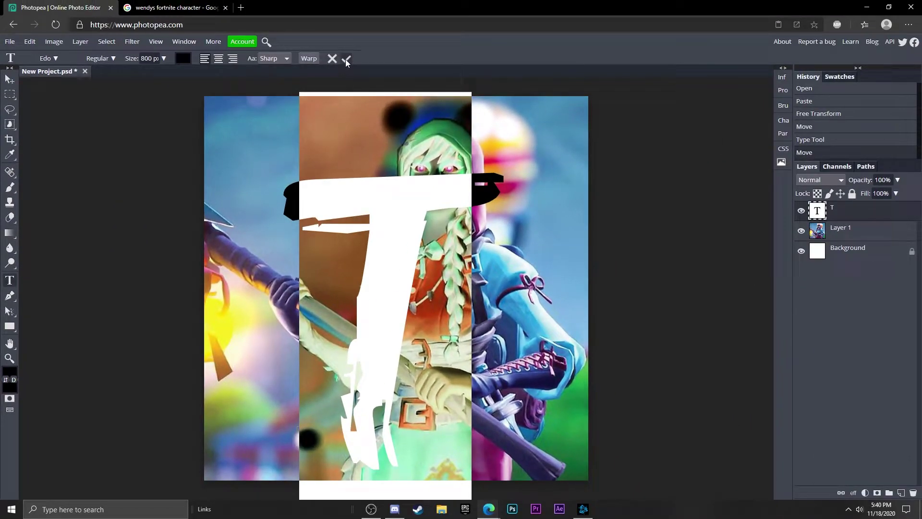
left_click(346, 59)
key("v")
left_click_drag(408, 250, 410, 210)
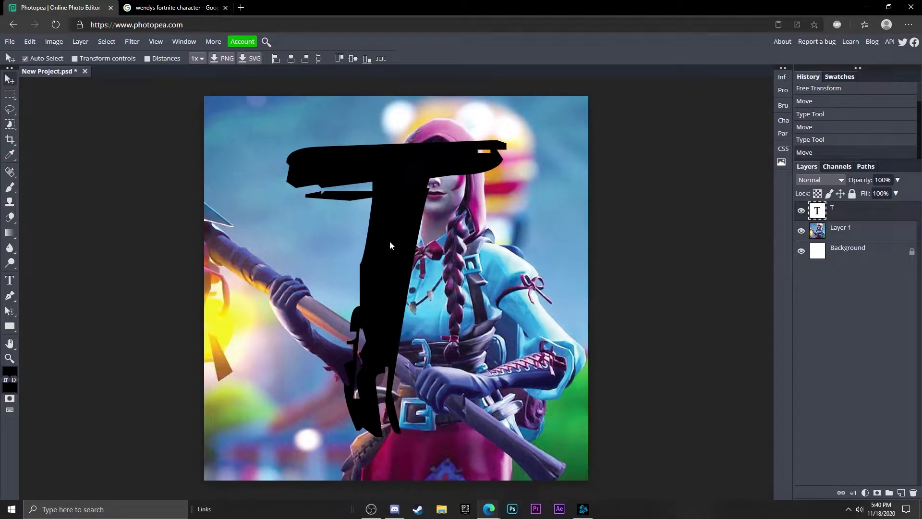
Step: Change the letter T's text colour to white (ffffff)
key("t")
double_click(358, 249)
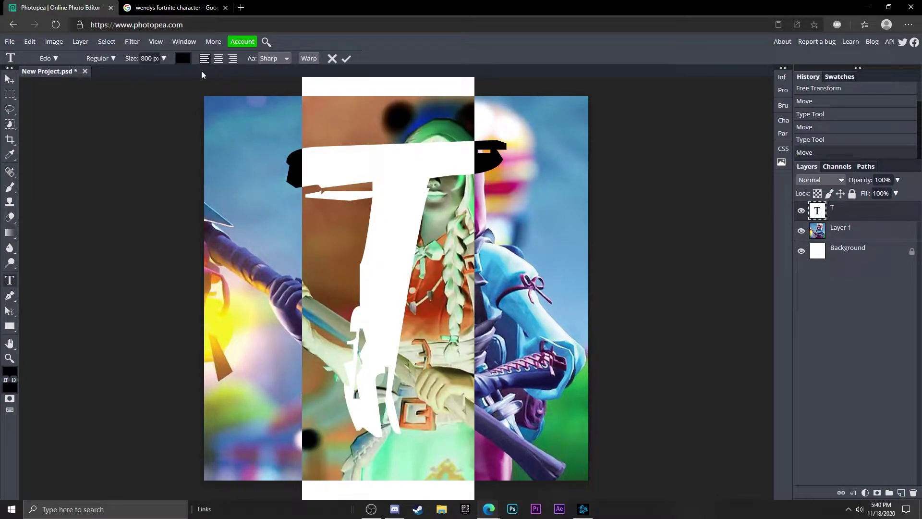
left_click(186, 62)
left_click_drag(151, 143, 80, 134)
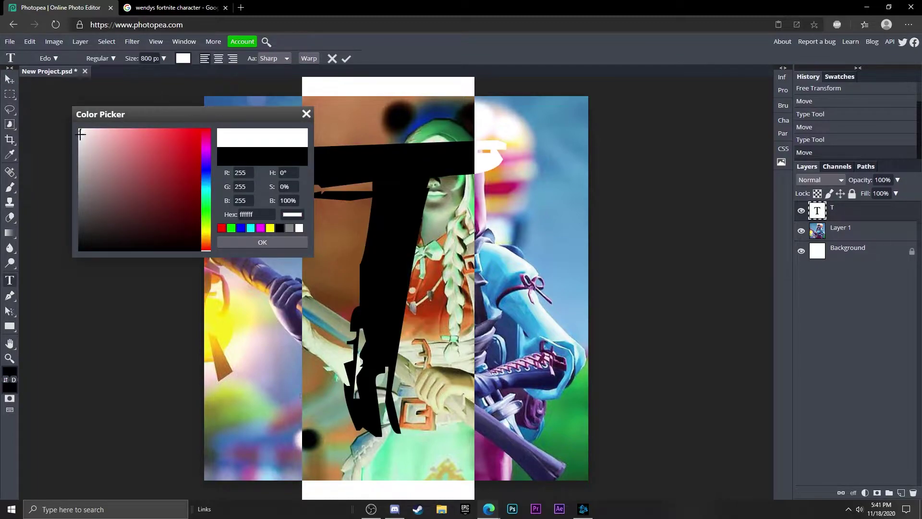
left_click(277, 241)
left_click(346, 58)
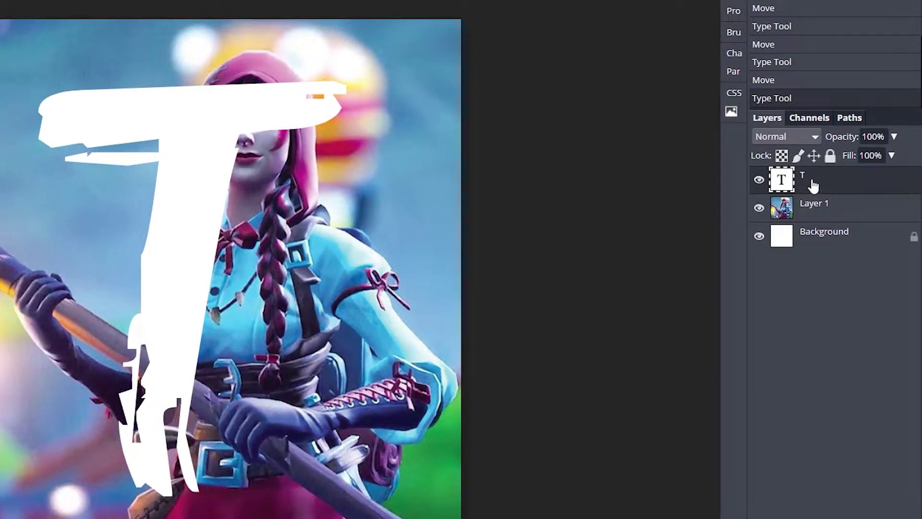
Step: Set the T layer's blend mode to Overlay and enable Inner Glow in its layer style
left_click(821, 180)
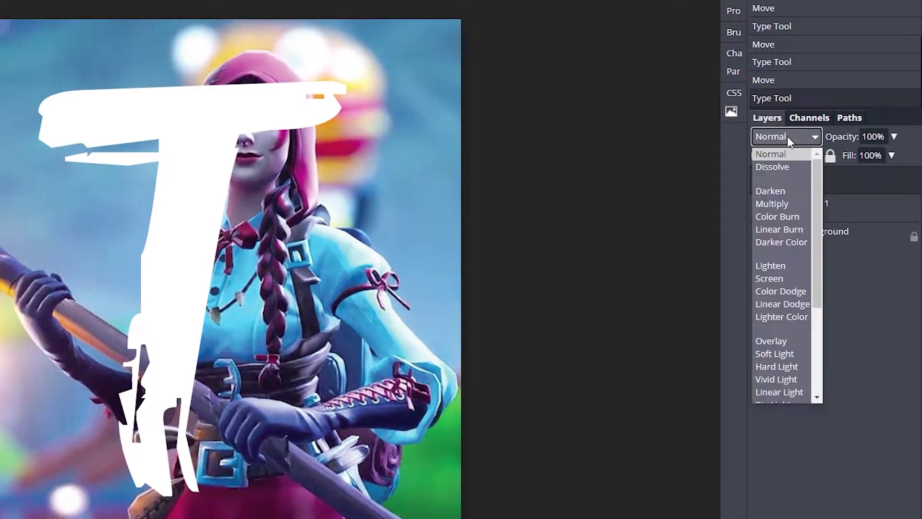
left_click(792, 339)
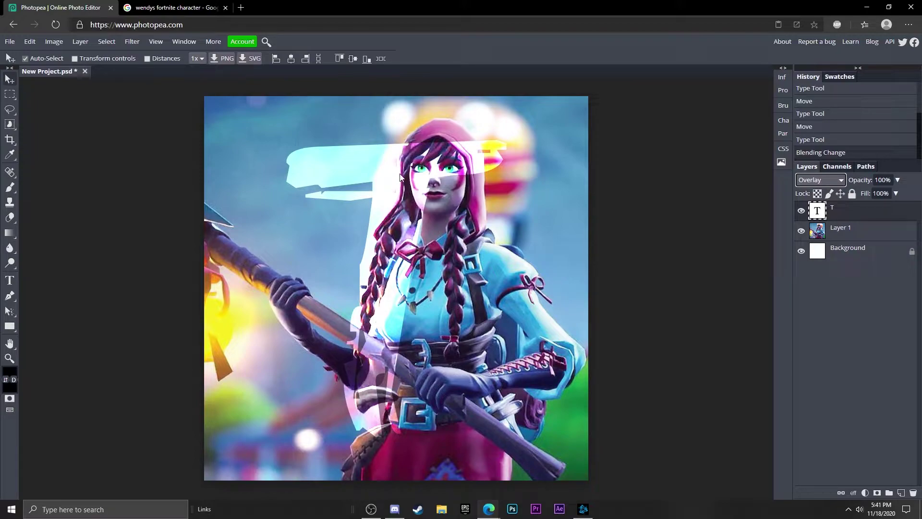
double_click(882, 213)
left_click_drag(232, 129, 692, 170)
left_click(563, 252)
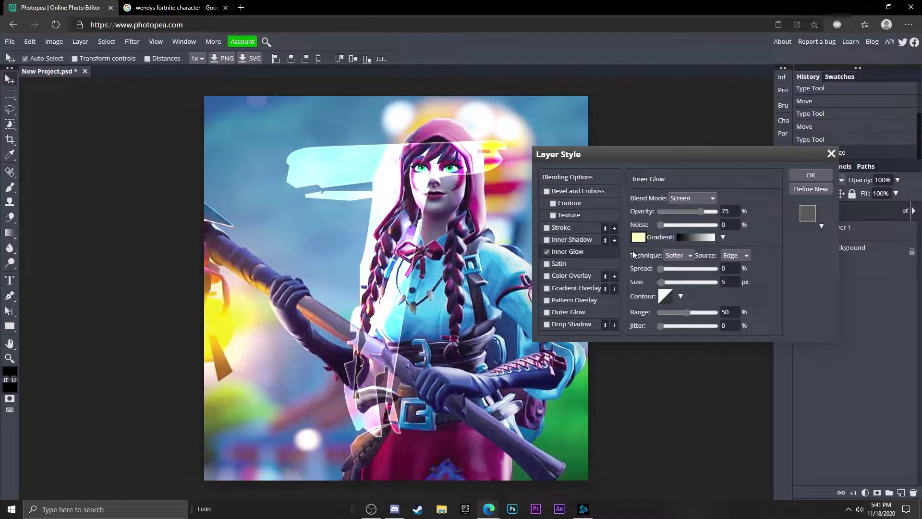
Step: Set the Inner Glow colour to a bright, fully saturated cyan
left_click(638, 236)
left_click(279, 263)
left_click(149, 231)
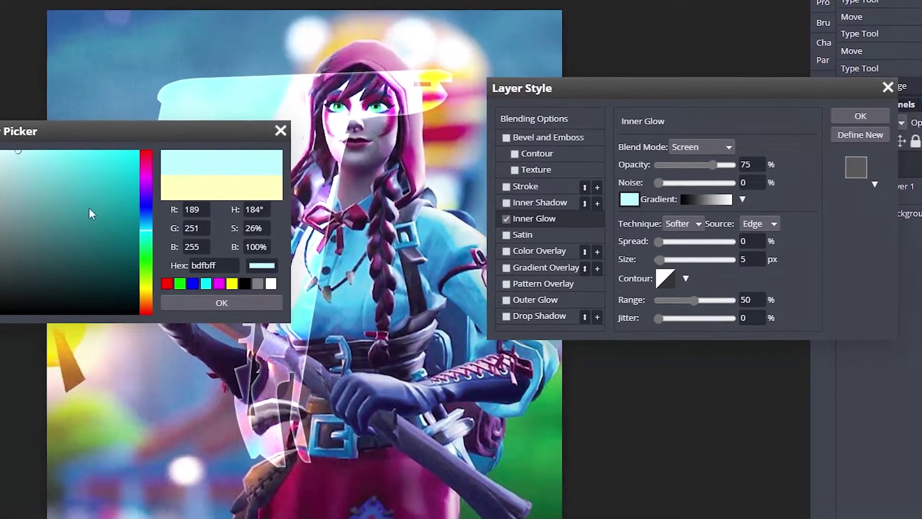
left_click_drag(98, 204, 149, 150)
left_click(210, 305)
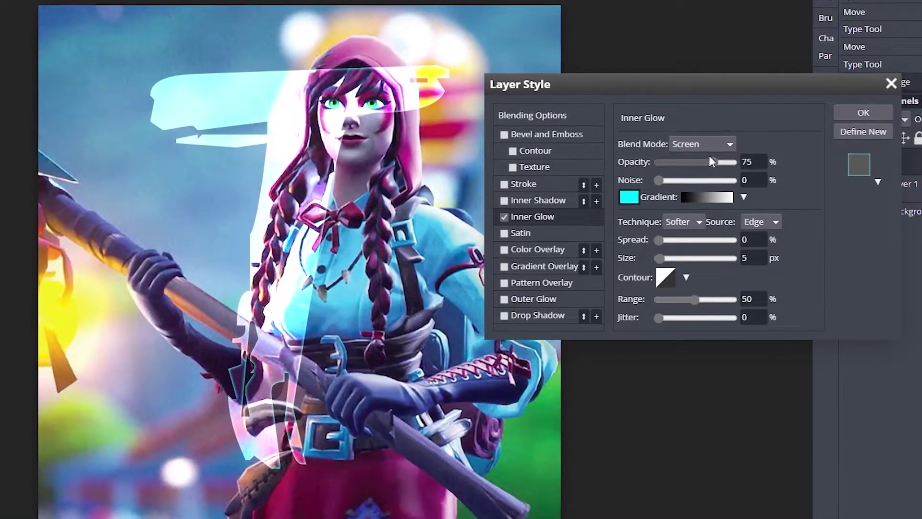
Step: Set the Inner Glow's blend mode to Color Dodge and its opacity to 100%
left_click(717, 145)
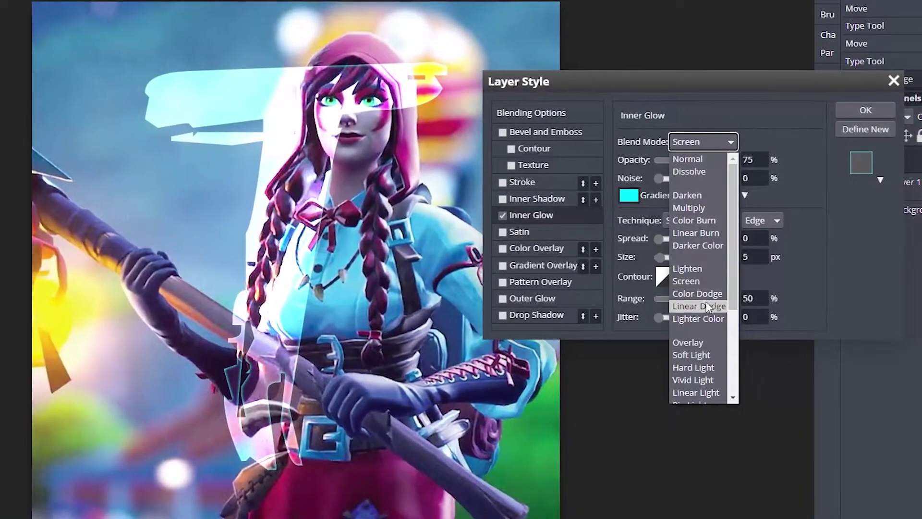
left_click(708, 294)
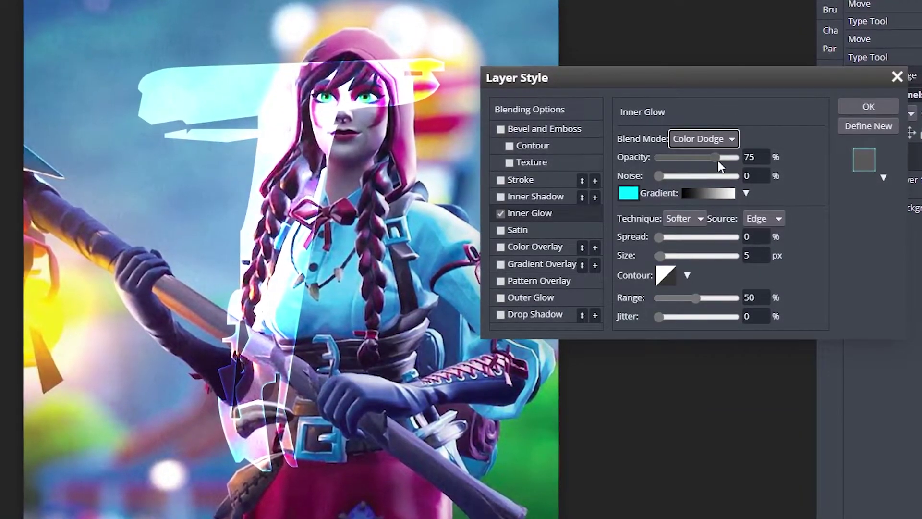
left_click_drag(728, 156, 742, 156)
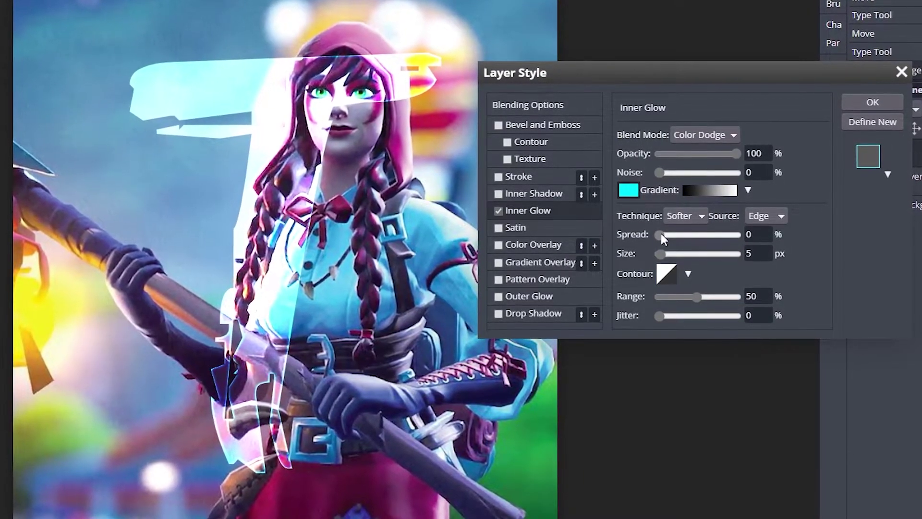
Step: Set the Inner Glow's spread to 4% and its size to 24 px, and apply the layer style
mouse_move(661, 235)
left_mouse_down()
mouse_move(663, 254)
mouse_move(673, 247)
left_mouse_up()
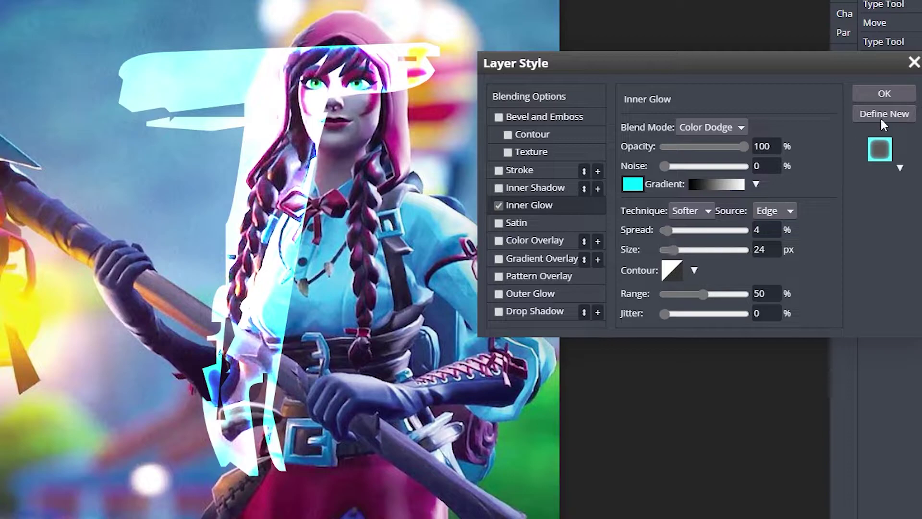
left_click(901, 96)
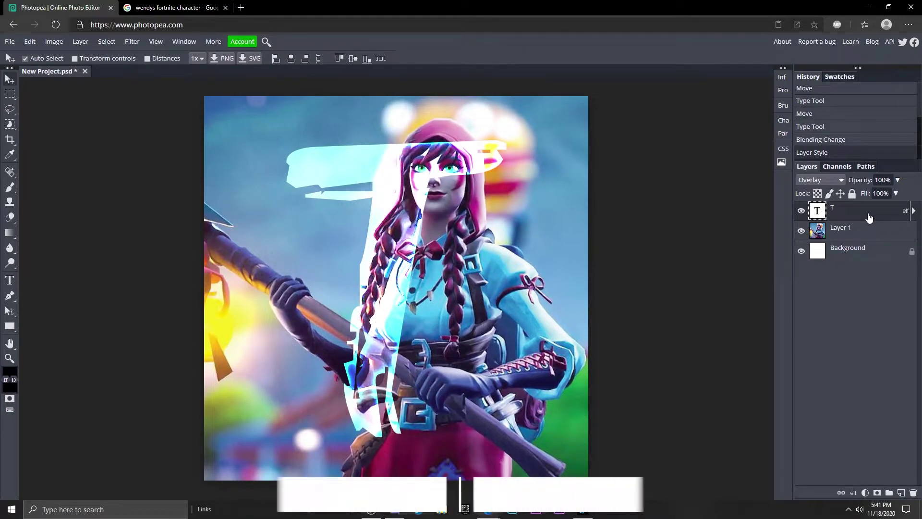
Step: Duplicate the T layer, then scale the lower T to about 104% and shift it slightly out from behind the copy
key("ctrl+j")
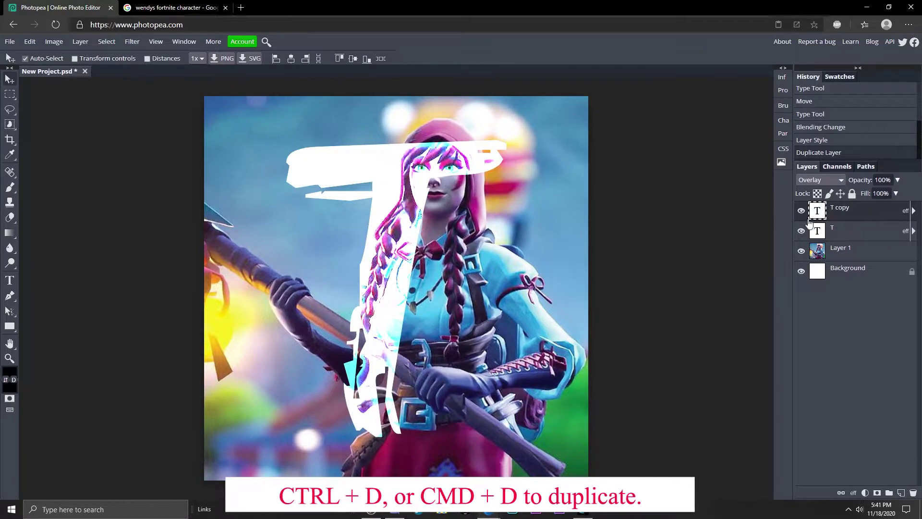
left_click(838, 233)
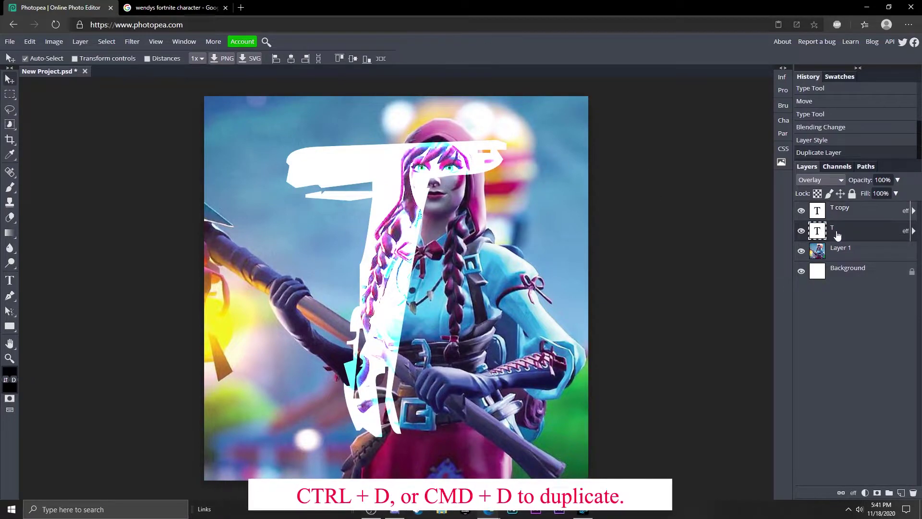
left_click(32, 41)
left_click(59, 261)
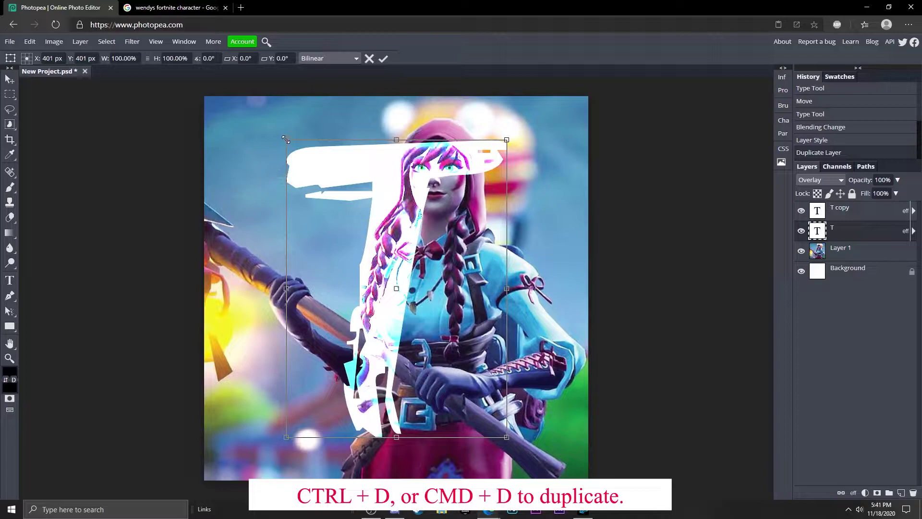
left_click_drag(286, 139, 277, 136)
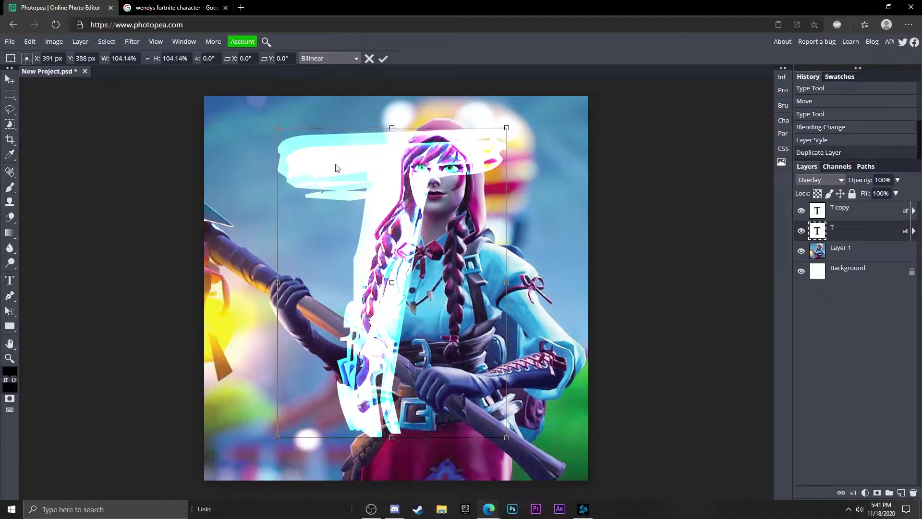
left_click_drag(337, 167, 338, 179)
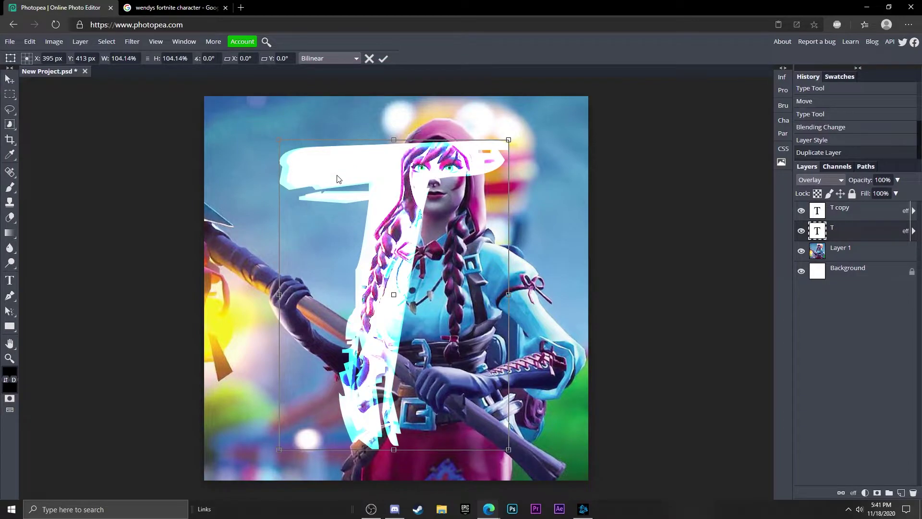
Step: Lower the original T layer's opacity to 58% and nudge it slightly upward
left_click_drag(897, 194, 879, 190)
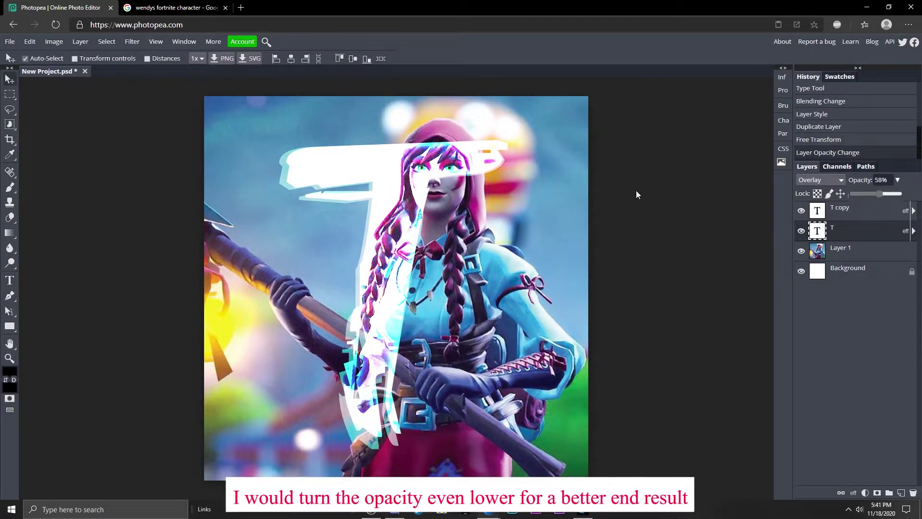
left_click_drag(347, 170, 345, 169)
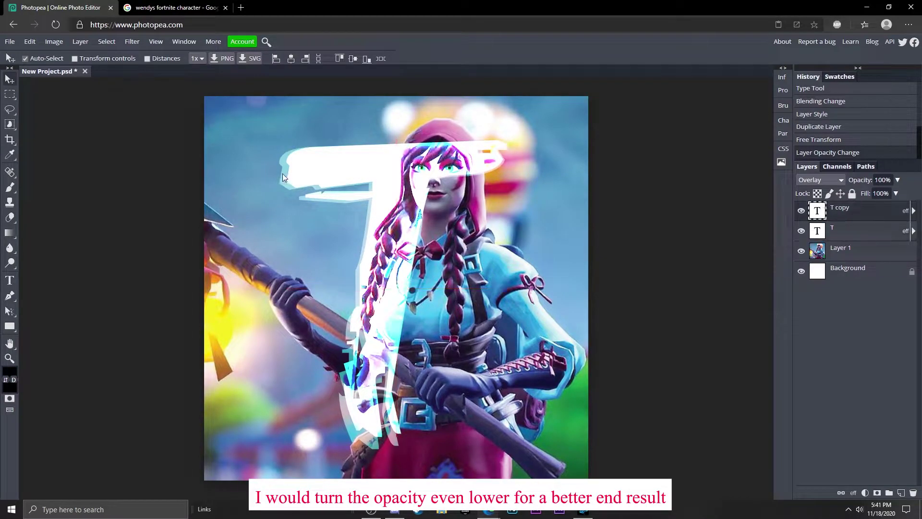
left_click_drag(283, 174, 283, 172)
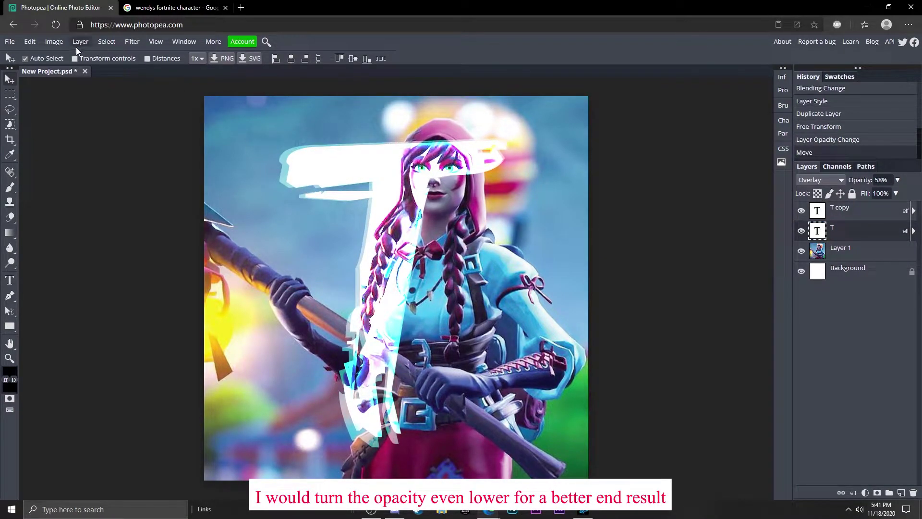
Step: Scale the original T layer up to about 108.6% with Free Transform so it extends past the copy
left_click(36, 41)
left_click(91, 262)
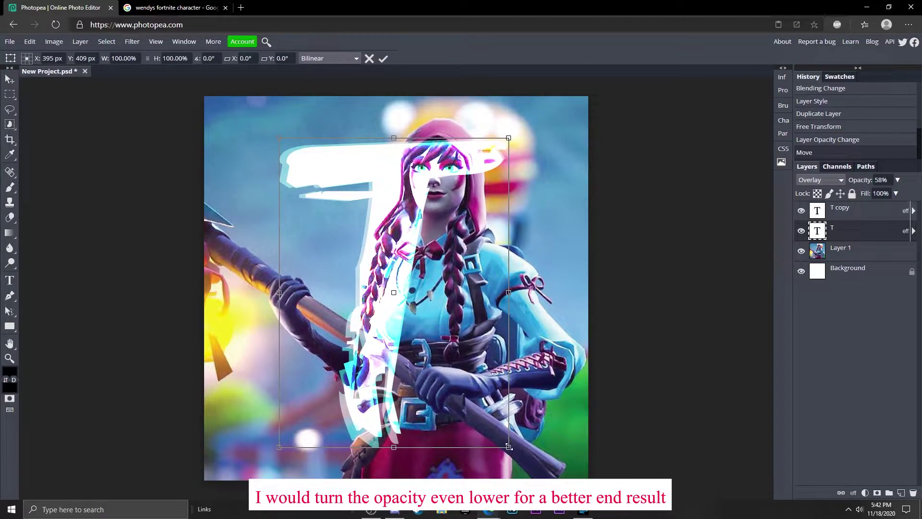
mouse_move(509, 447)
left_mouse_down()
mouse_move(529, 466)
mouse_move(506, 440)
left_mouse_up()
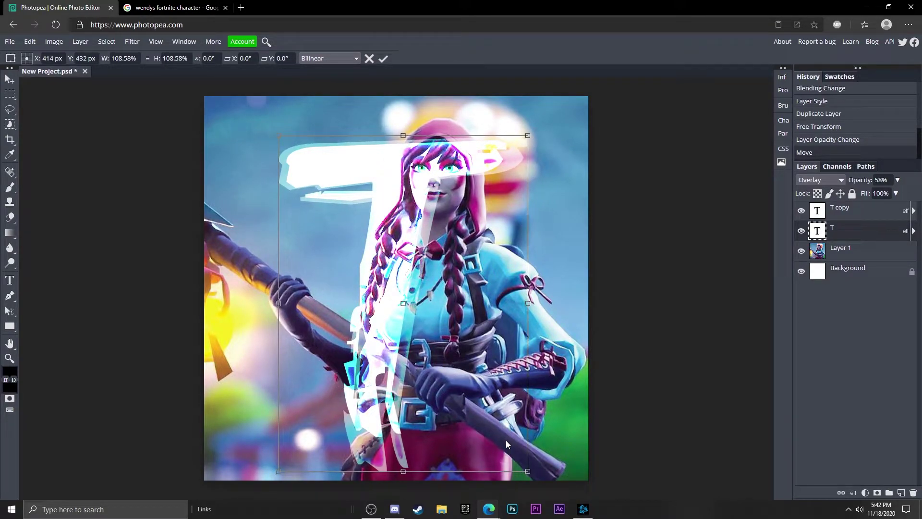
left_click(383, 59)
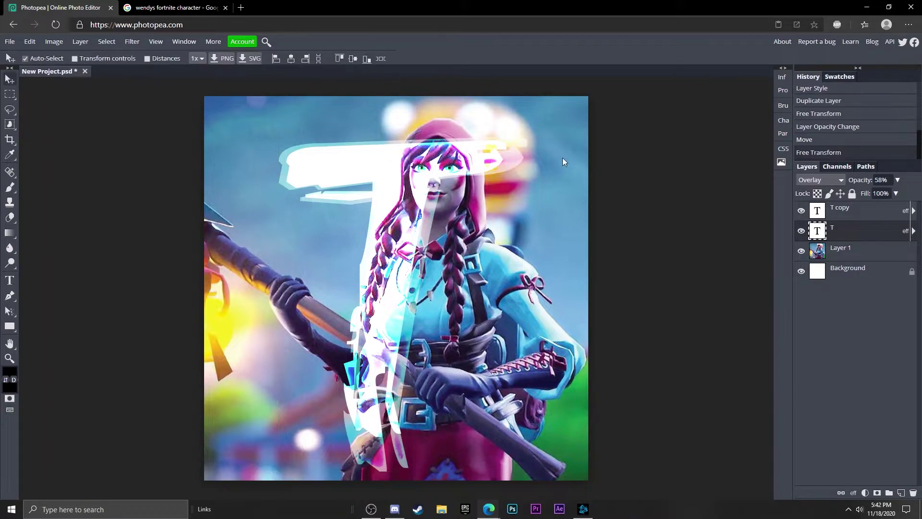
Step: Select Layer 1 and set up a soft round brush with a size of 405 px and 0% hardness
left_click(852, 254)
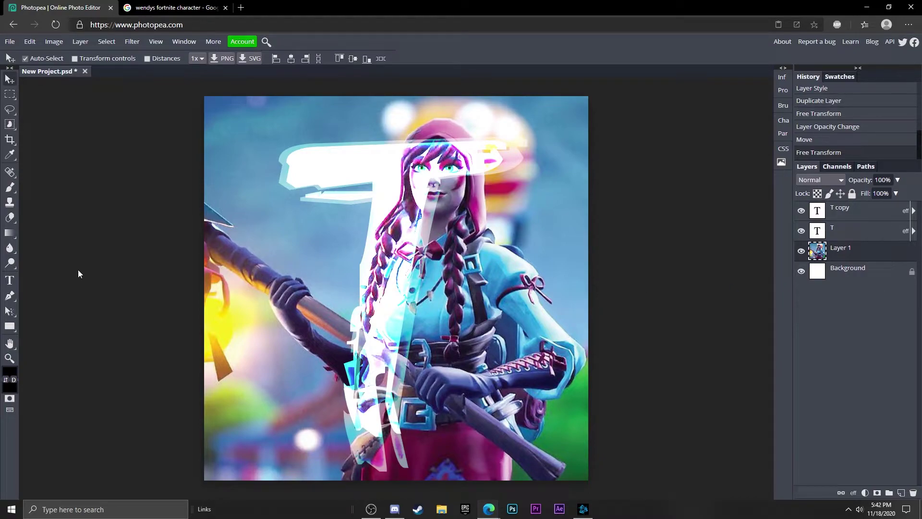
left_click(9, 187)
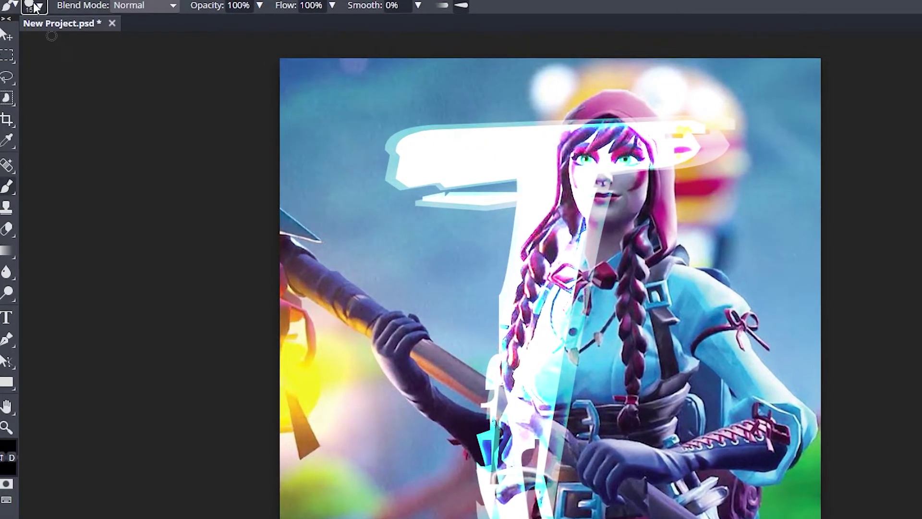
left_click(33, 59)
left_click(154, 95)
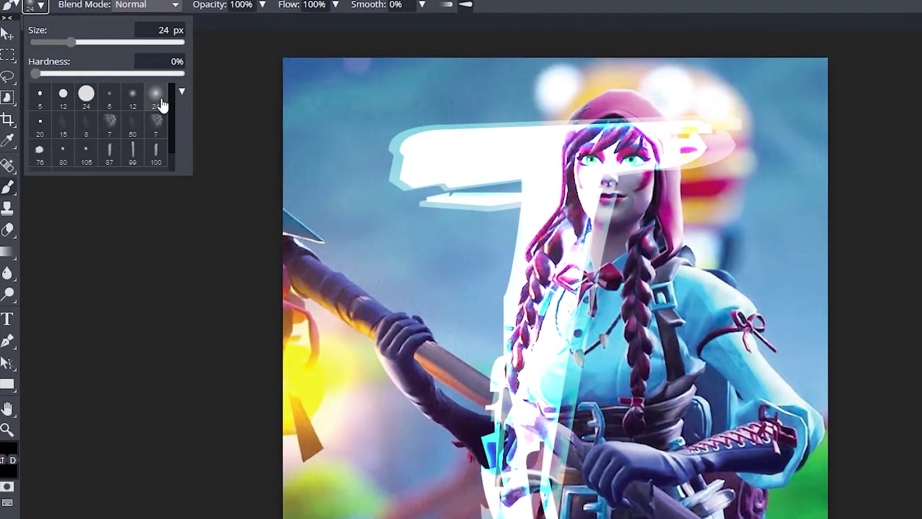
left_click(124, 43)
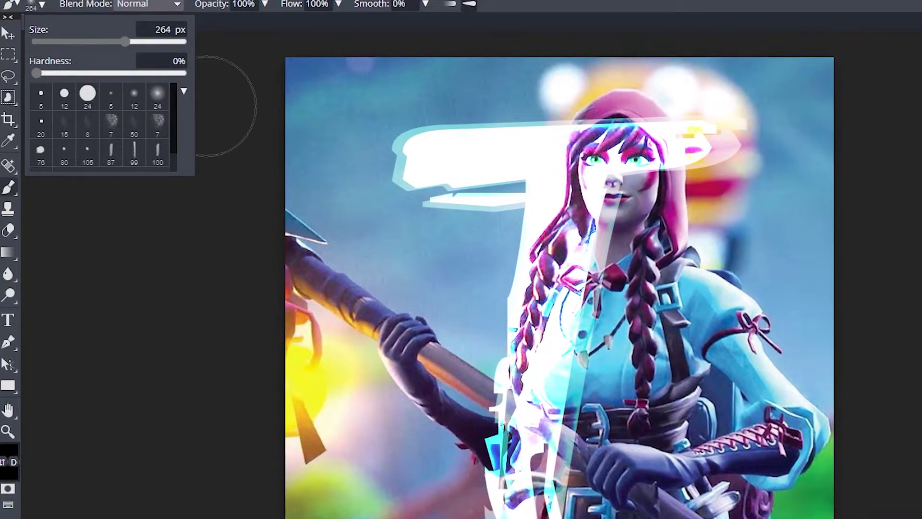
left_click_drag(137, 43, 140, 43)
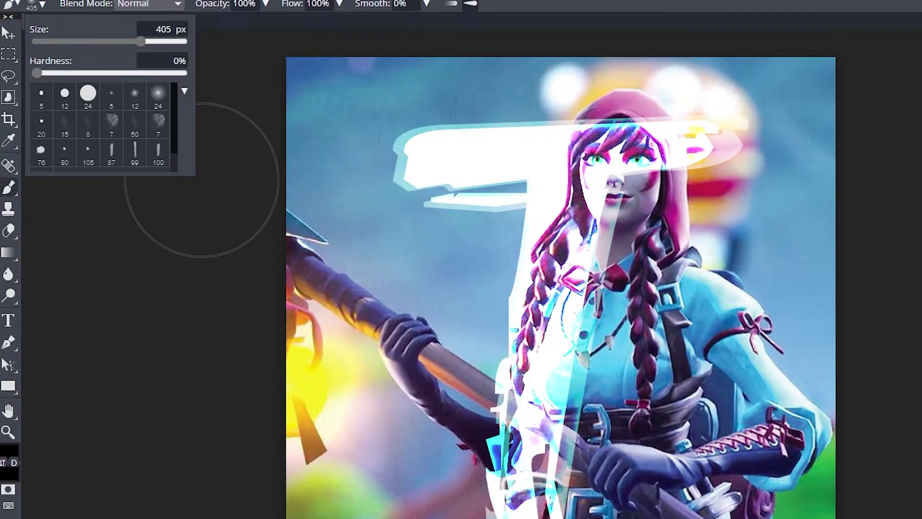
Step: Undo a full-strength test stroke on the image and set the brush opacity to 58%
mouse_move(372, 285)
left_mouse_down()
mouse_move(352, 339)
mouse_move(312, 358)
left_mouse_up()
key("ctrl+z")
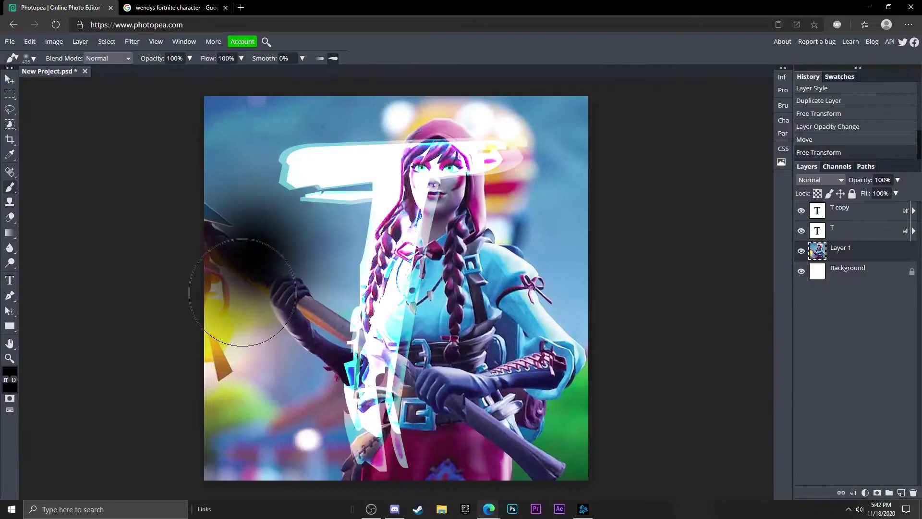
left_click(189, 59)
left_click(172, 73)
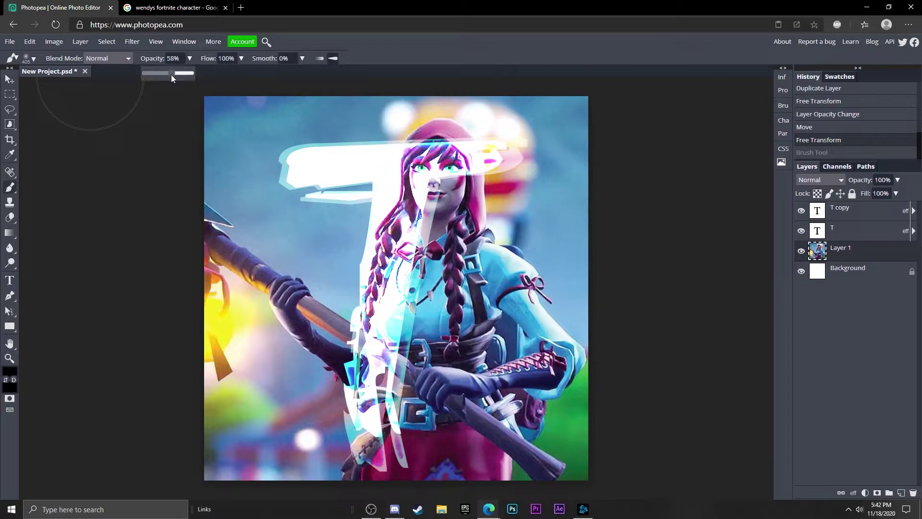
Step: Darken the character image on Layer 1 with broad, soft black brush strokes, undoing unwanted strokes
mouse_move(303, 226)
left_mouse_down()
mouse_move(254, 294)
mouse_move(251, 362)
left_mouse_up()
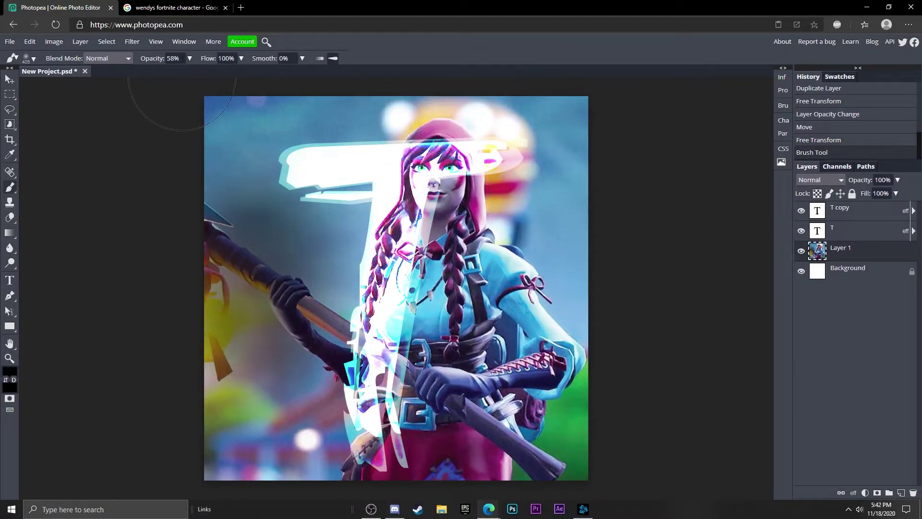
key("ctrl+z")
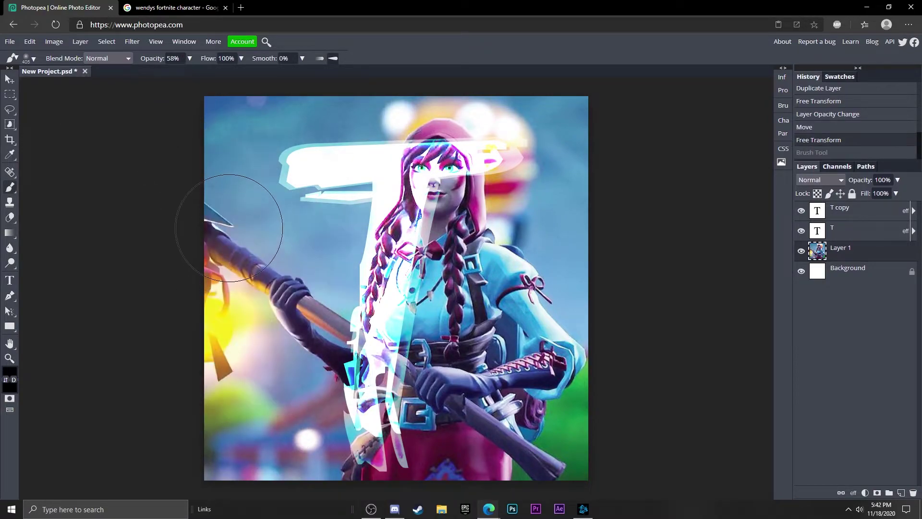
mouse_move(230, 227)
left_mouse_down()
mouse_move(232, 205)
mouse_move(221, 339)
mouse_move(228, 442)
mouse_move(252, 484)
mouse_move(294, 447)
mouse_move(289, 367)
mouse_move(306, 230)
left_mouse_up()
mouse_move(238, 151)
left_mouse_down()
mouse_move(328, 109)
mouse_move(601, 124)
mouse_move(550, 200)
mouse_move(500, 246)
mouse_move(476, 297)
mouse_move(475, 487)
mouse_move(554, 336)
mouse_move(568, 366)
left_mouse_up()
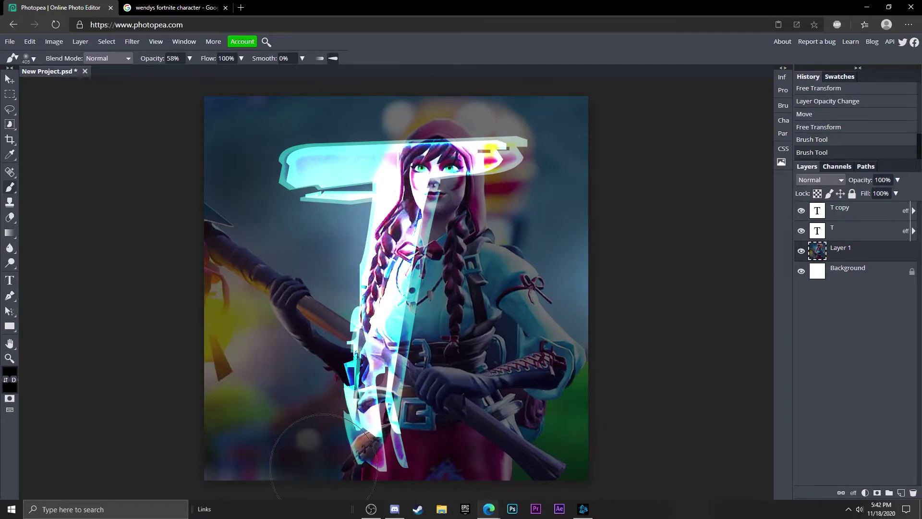
mouse_move(324, 468)
left_mouse_down()
mouse_move(543, 479)
mouse_move(541, 470)
mouse_move(373, 471)
left_mouse_up()
key("ctrl+z")
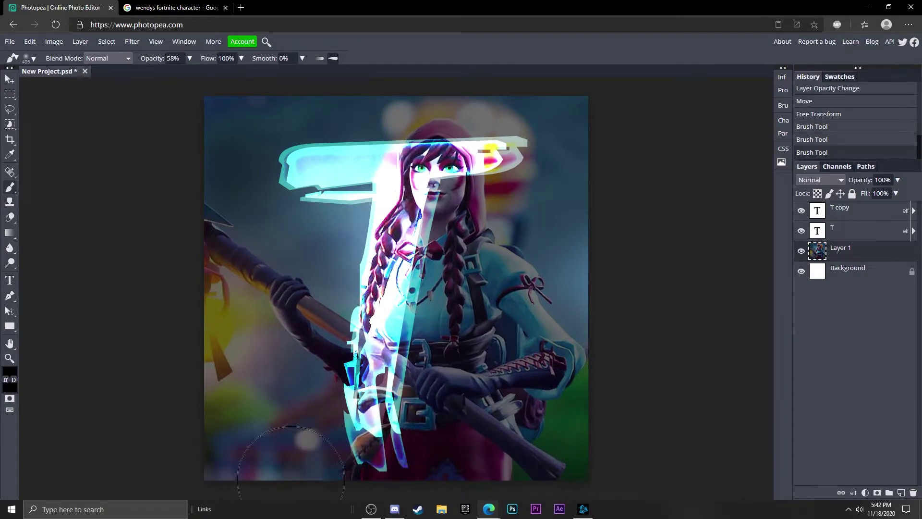
left_click_drag(290, 478, 251, 435)
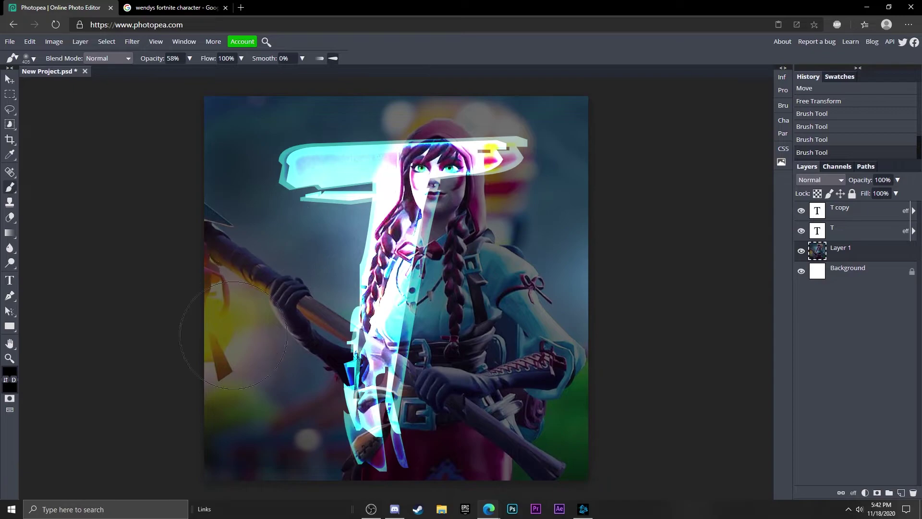
Step: Blur the character image around the letter T with a large Blur tool brush, keeping the area inside the letter sharp
left_click(9, 248)
left_click(31, 58)
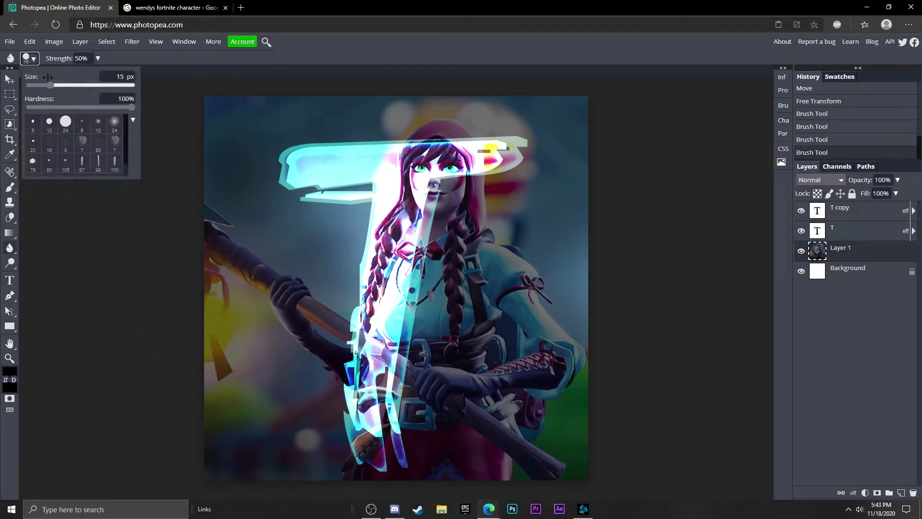
left_click_drag(87, 87, 147, 110)
left_click(265, 408)
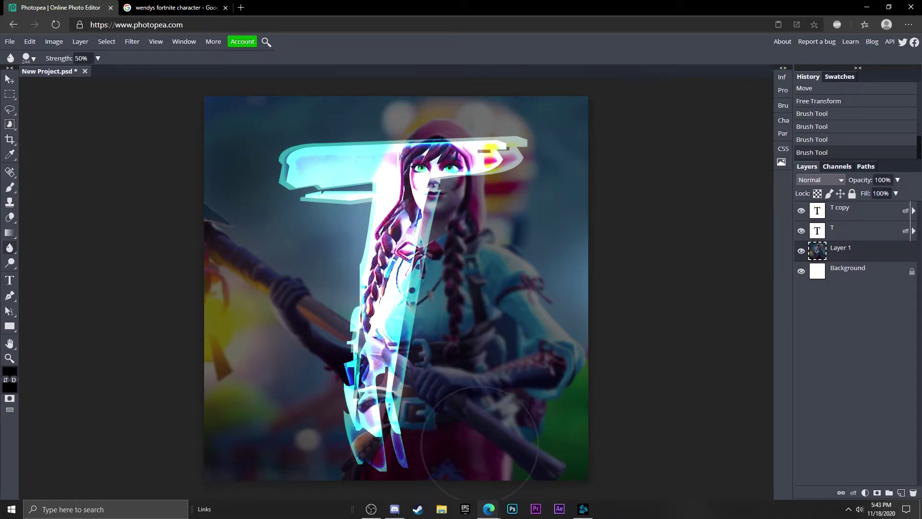
mouse_move(522, 379)
left_mouse_down()
mouse_move(474, 357)
mouse_move(572, 289)
mouse_move(575, 300)
left_mouse_up()
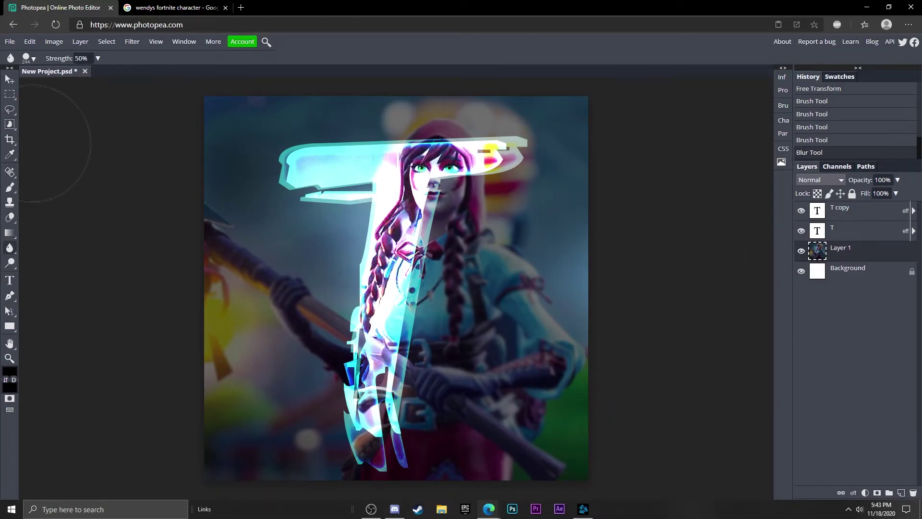
Step: Add a Brightness/Contrast adjustment layer above the T copy with brightness 18 and contrast 18
left_click(9, 79)
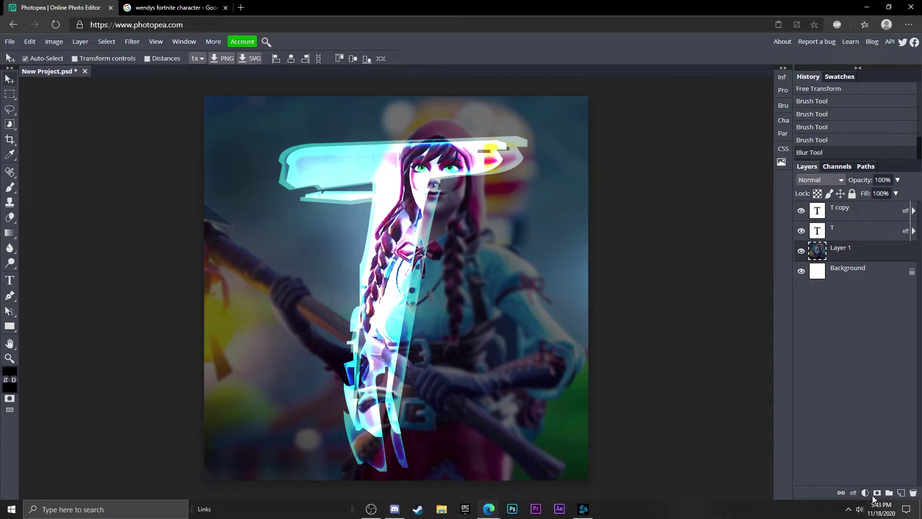
left_click(837, 218)
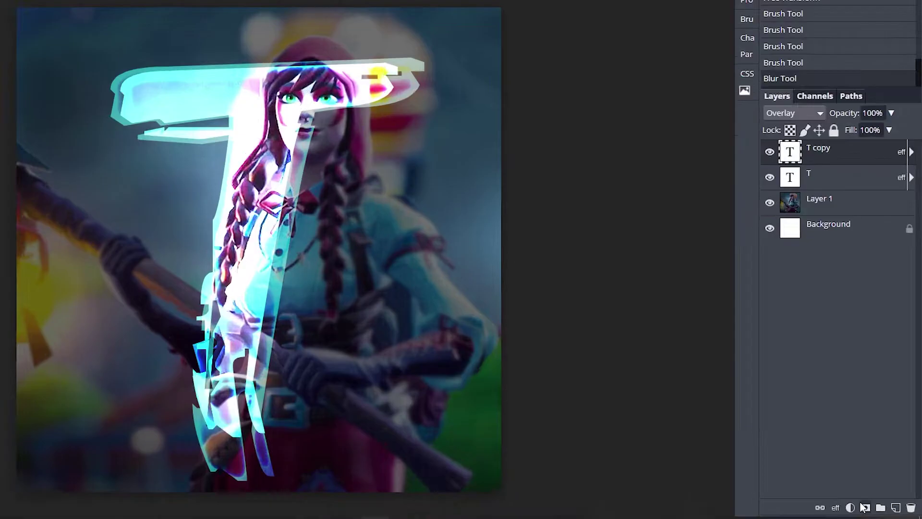
left_click(865, 493)
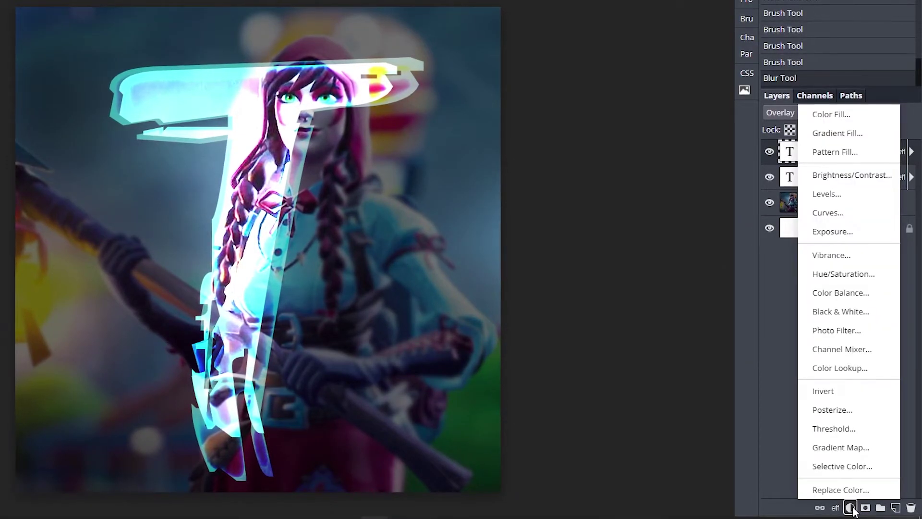
left_click(845, 175)
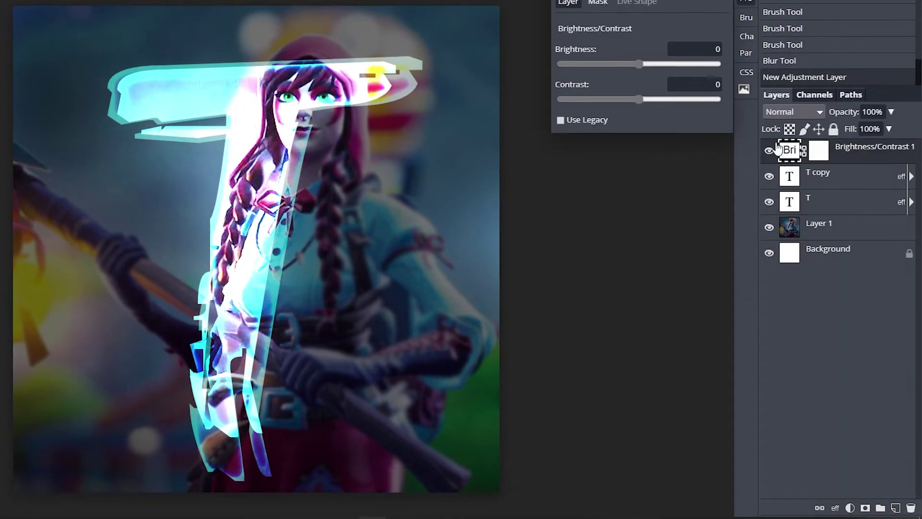
left_click(647, 63)
left_click_drag(646, 100, 652, 98)
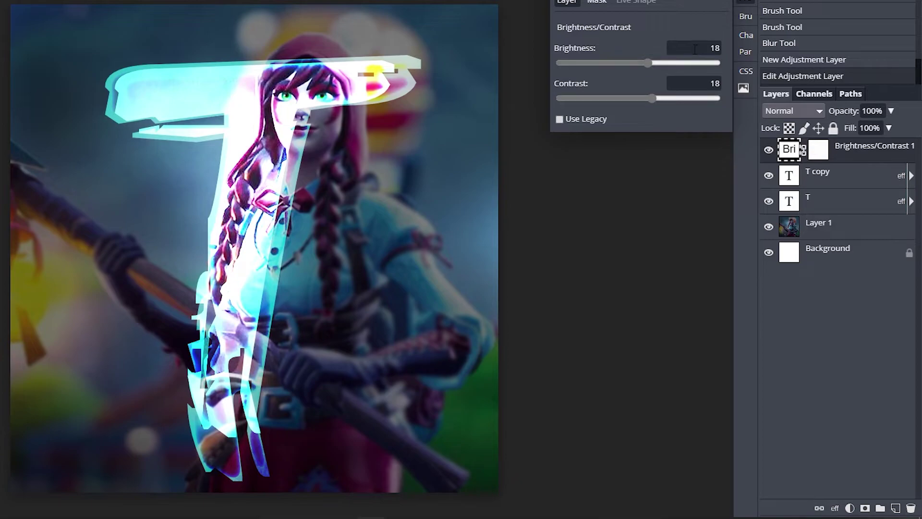
left_click(709, 79)
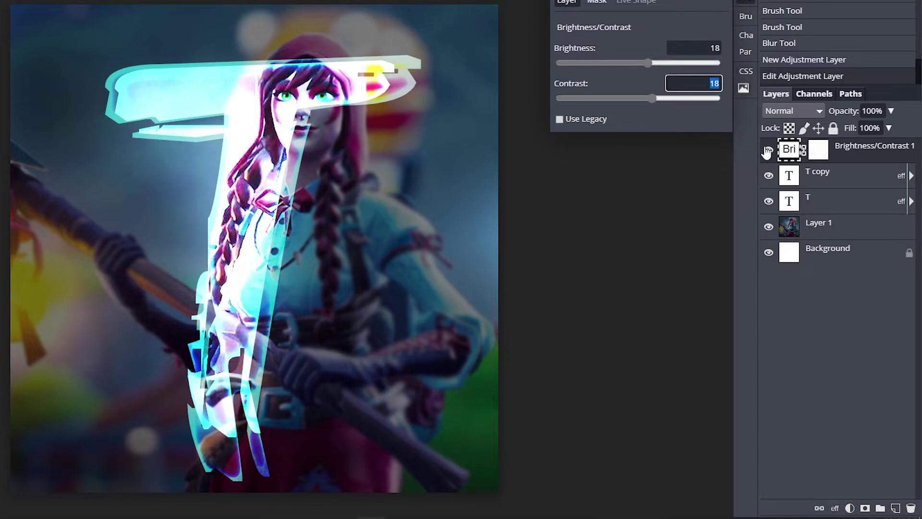
Step: Add a Vibrance adjustment layer with vibrance 8 and saturation 6
left_click(850, 509)
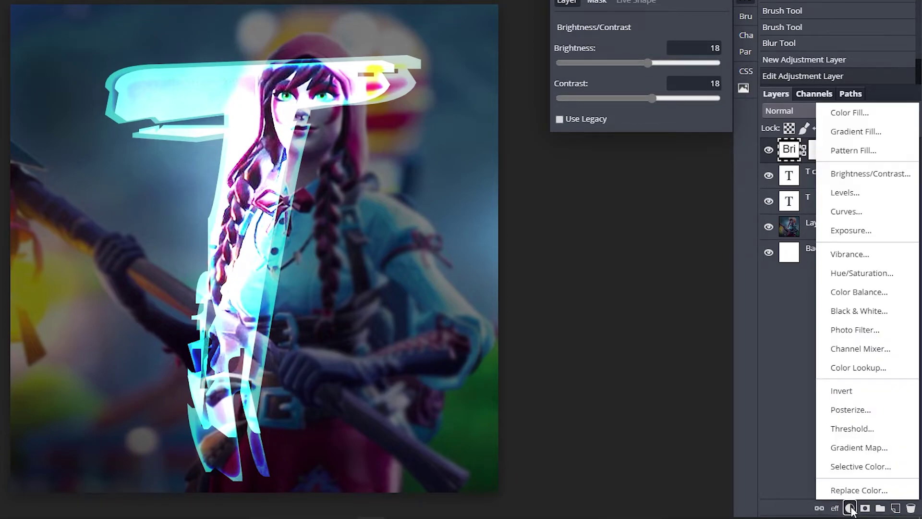
left_click(859, 254)
left_click(644, 65)
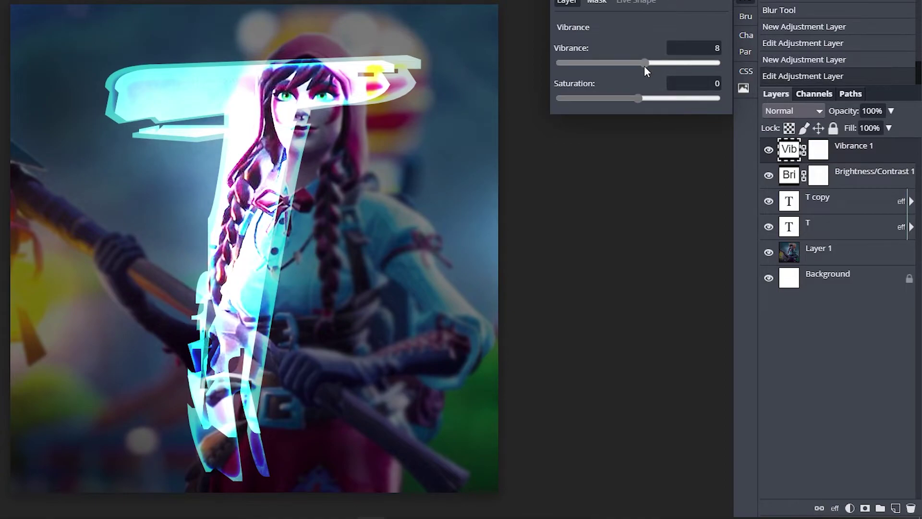
left_click(642, 99)
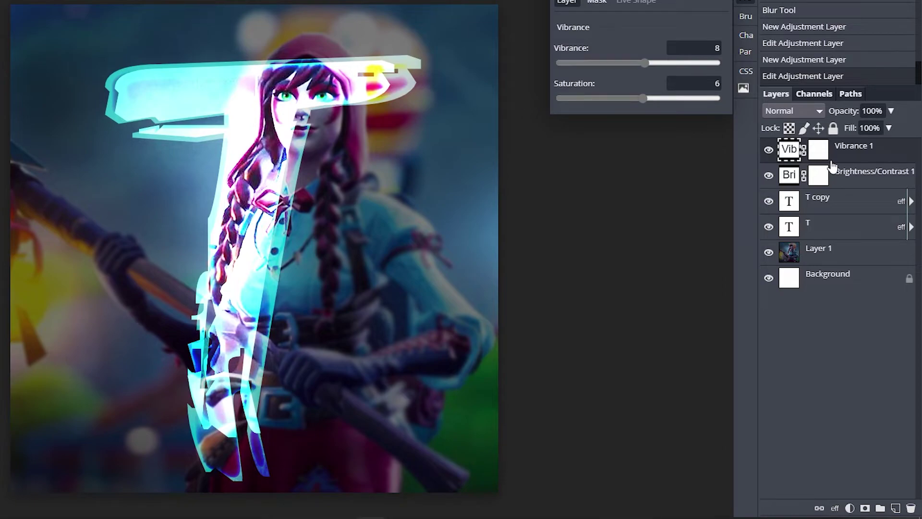
Step: Add a Curves adjustment layer with a slight S-curve, raising the highlights and lowering the shadows, and close its properties
left_click(850, 508)
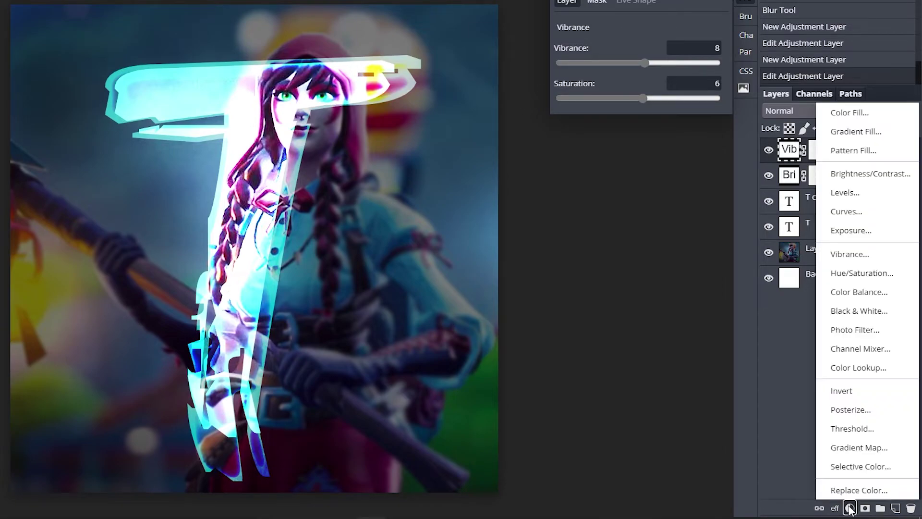
left_click(852, 211)
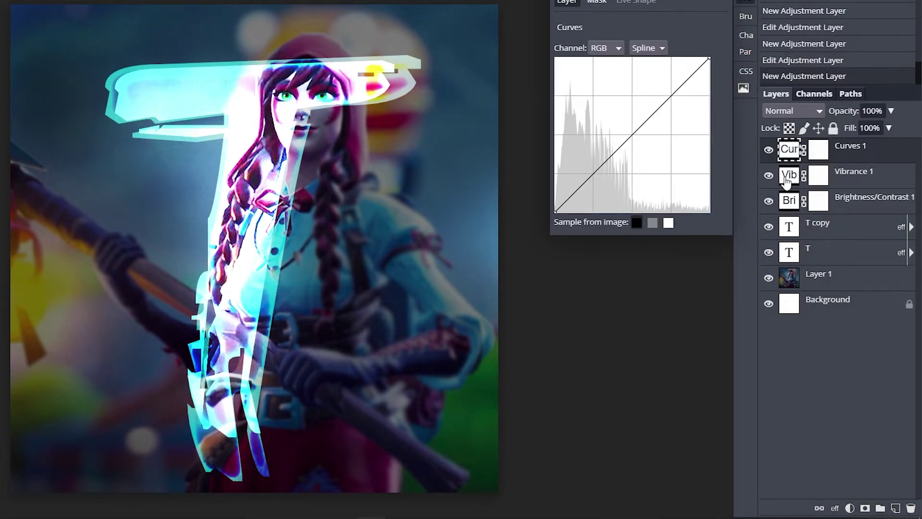
left_click_drag(673, 93, 673, 90)
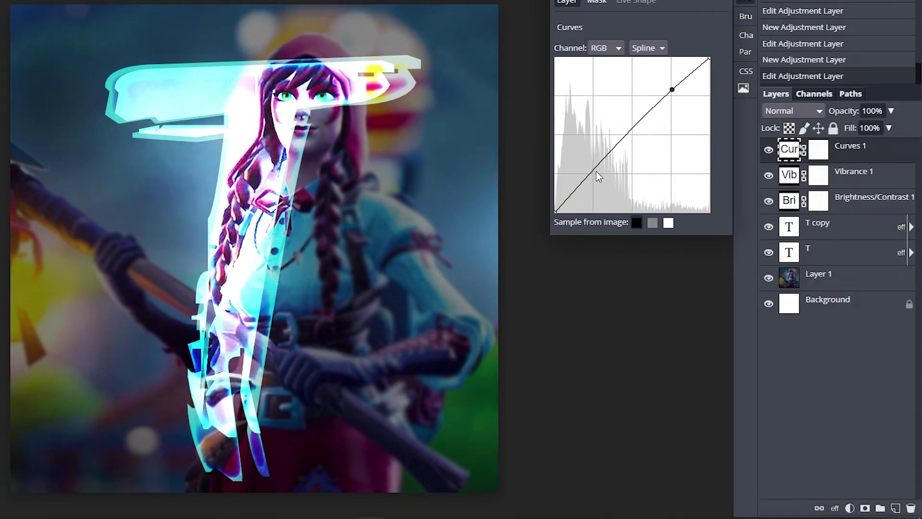
left_click_drag(596, 172, 594, 180)
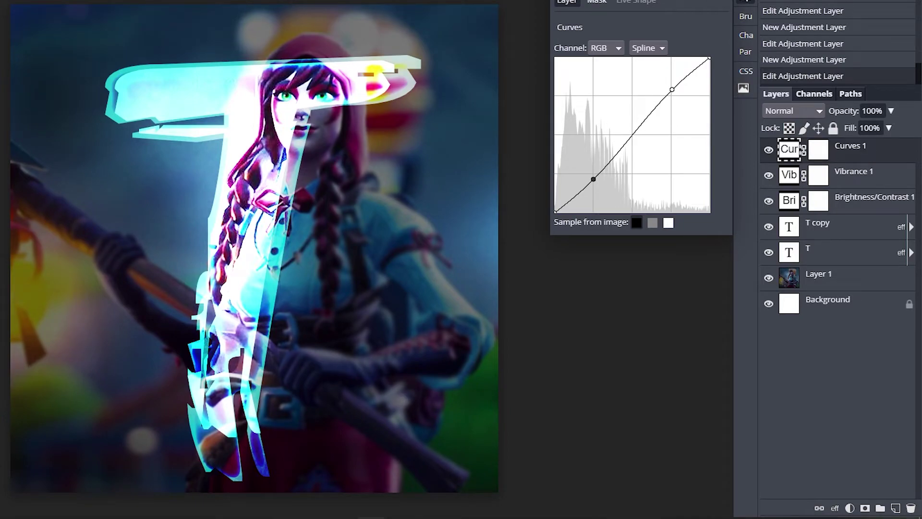
left_click(745, 1)
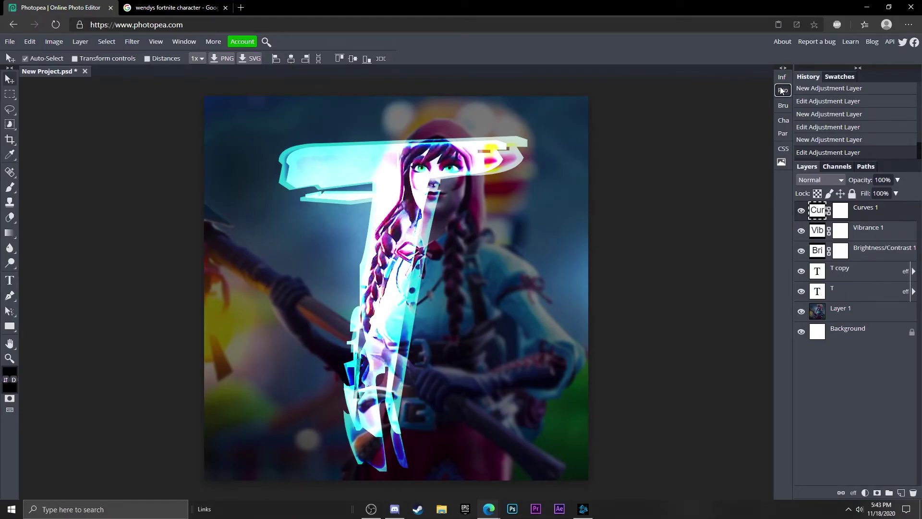